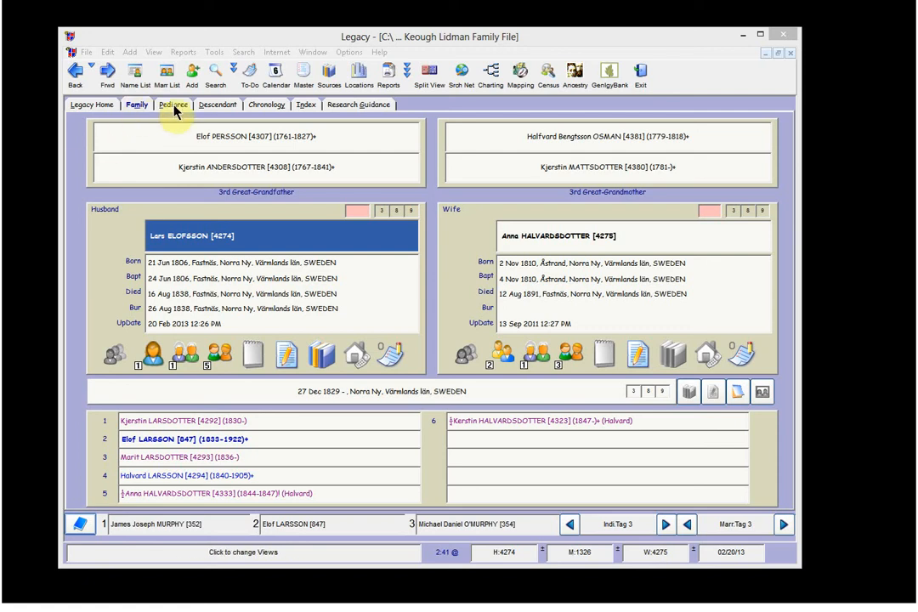
# Look through the Pedigree, Descendant and Chronology views for the selected person, and open the Index view.
pyautogui.click(173, 106)
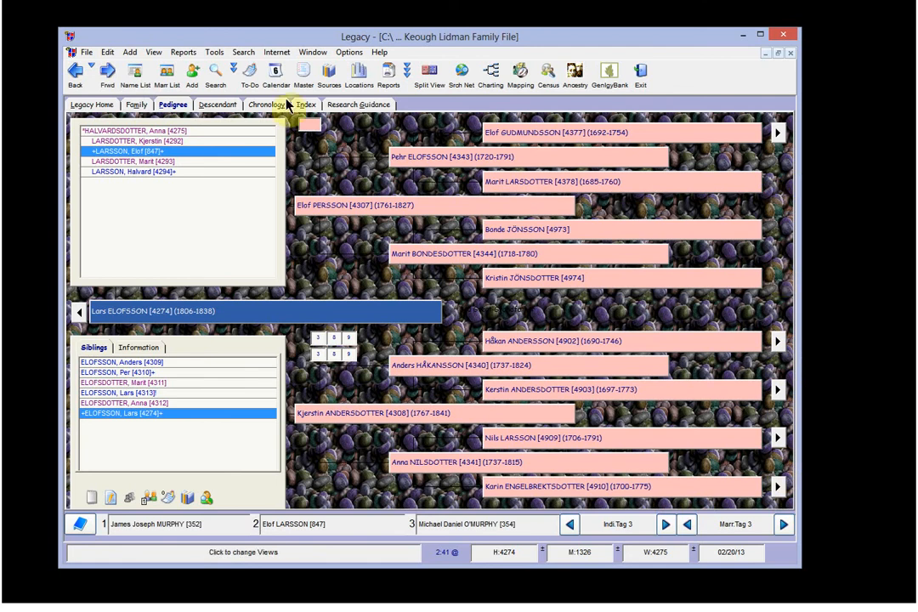
pyautogui.click(229, 105)
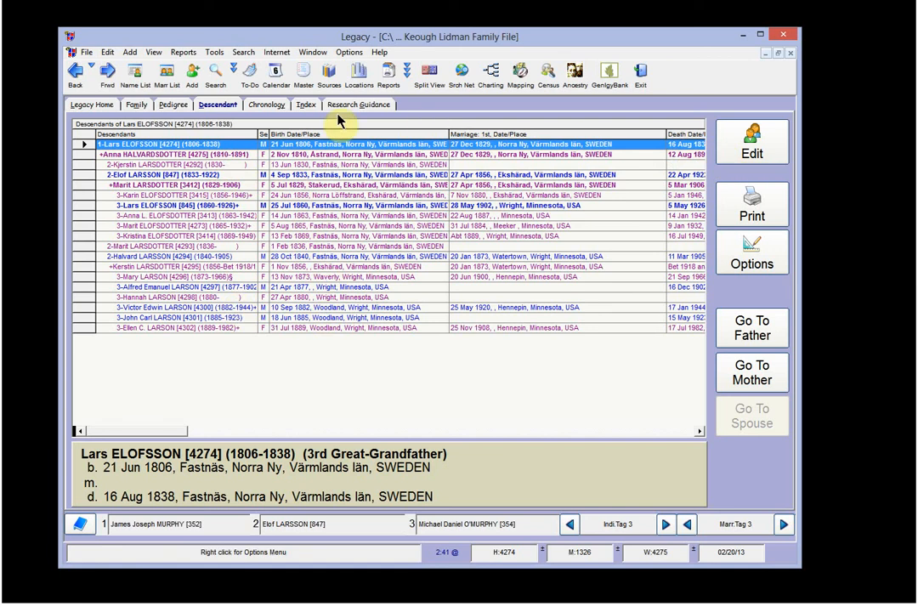
pyautogui.click(274, 110)
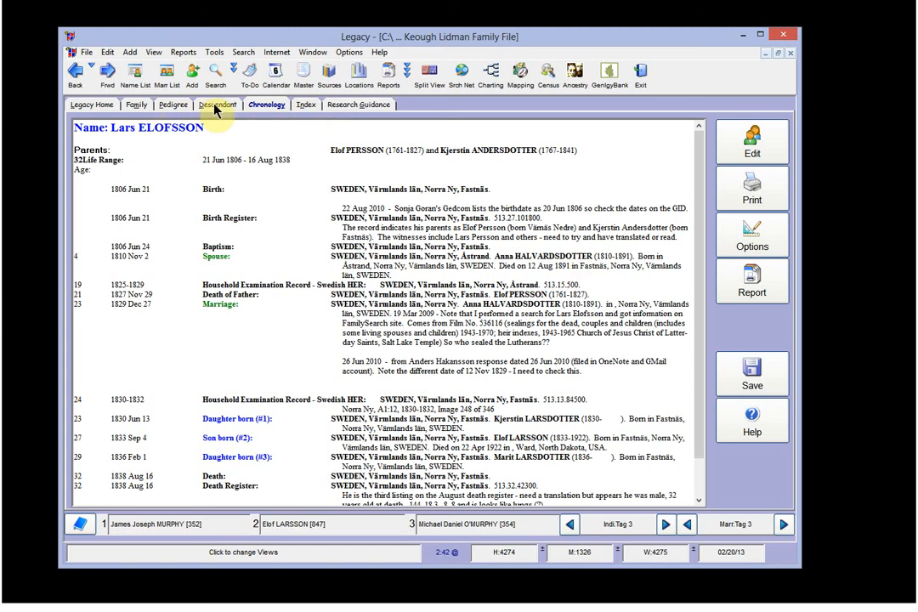
pyautogui.click(306, 105)
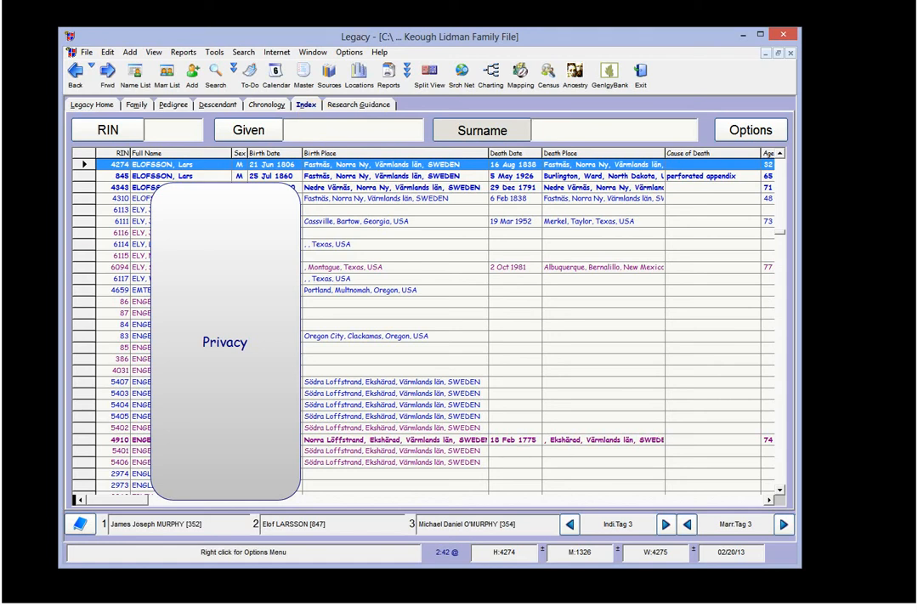
# Sort the index by RIN, by given name and by surname, viewing the start of the list for each order.
pyautogui.click(106, 134)
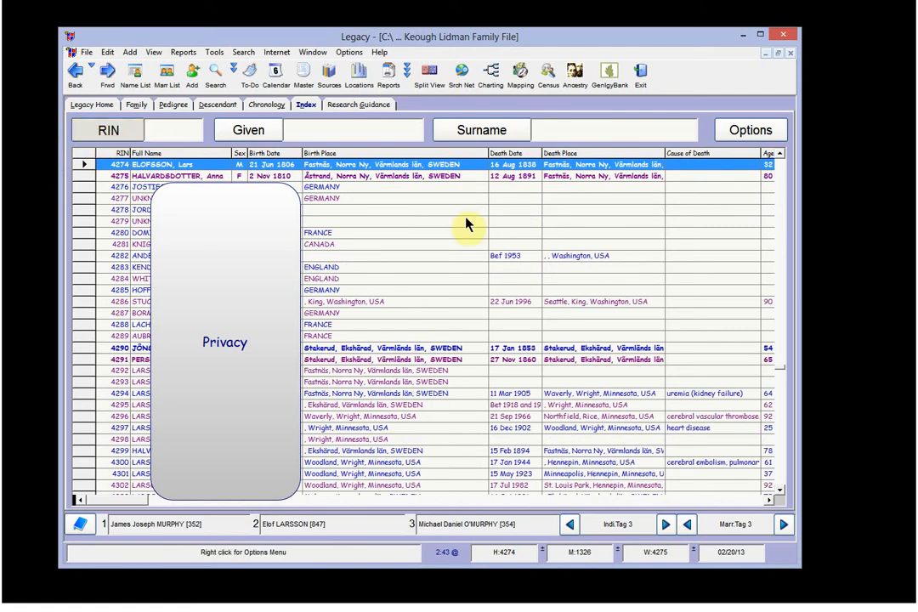
pyautogui.moveTo(782, 167); pyautogui.dragTo(782, 151)
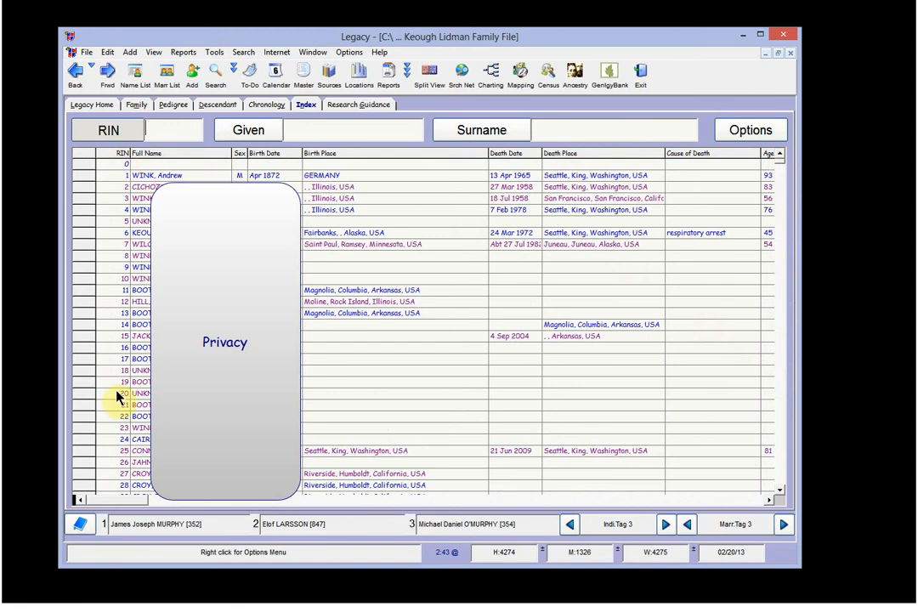
pyautogui.click(263, 133)
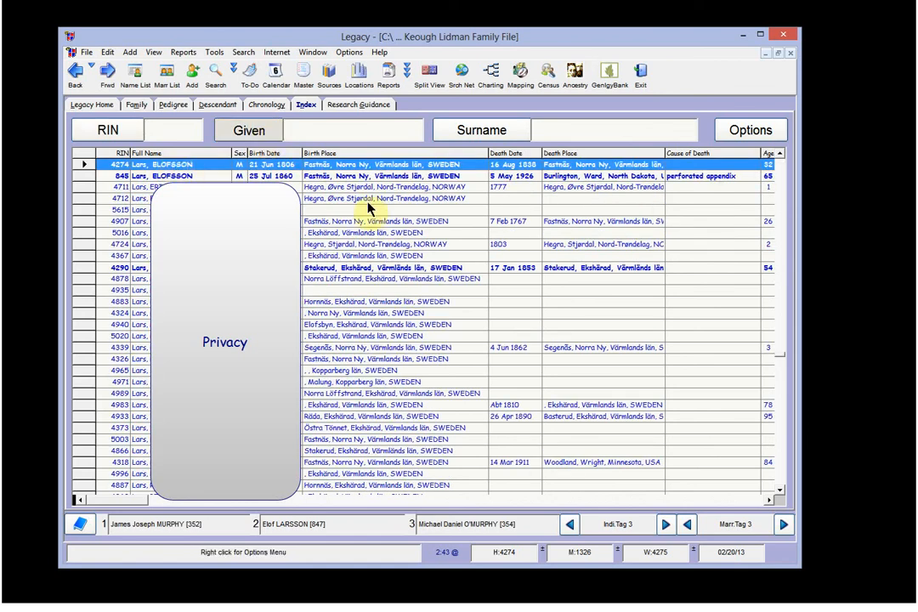
pyautogui.moveTo(780, 353); pyautogui.dragTo(781, 164)
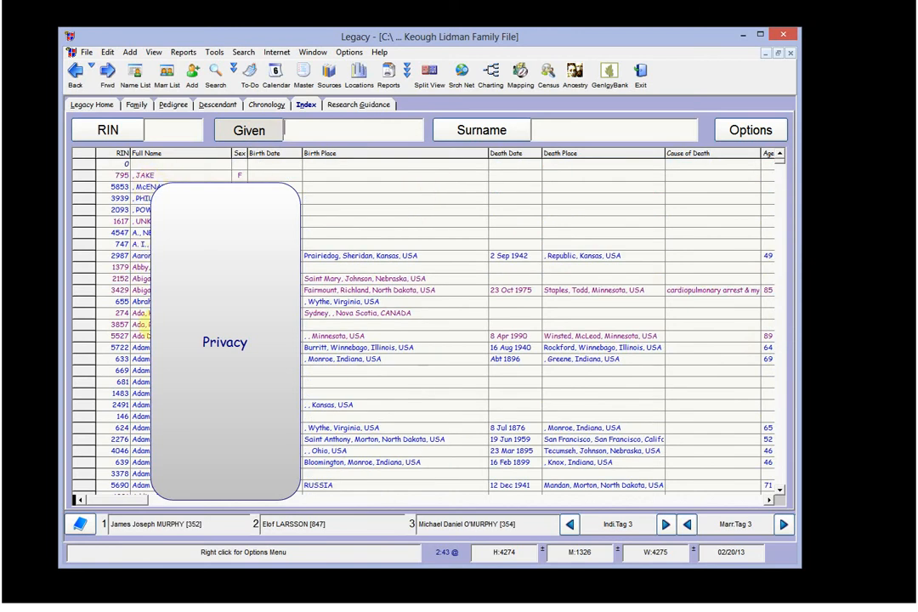
pyautogui.click(473, 134)
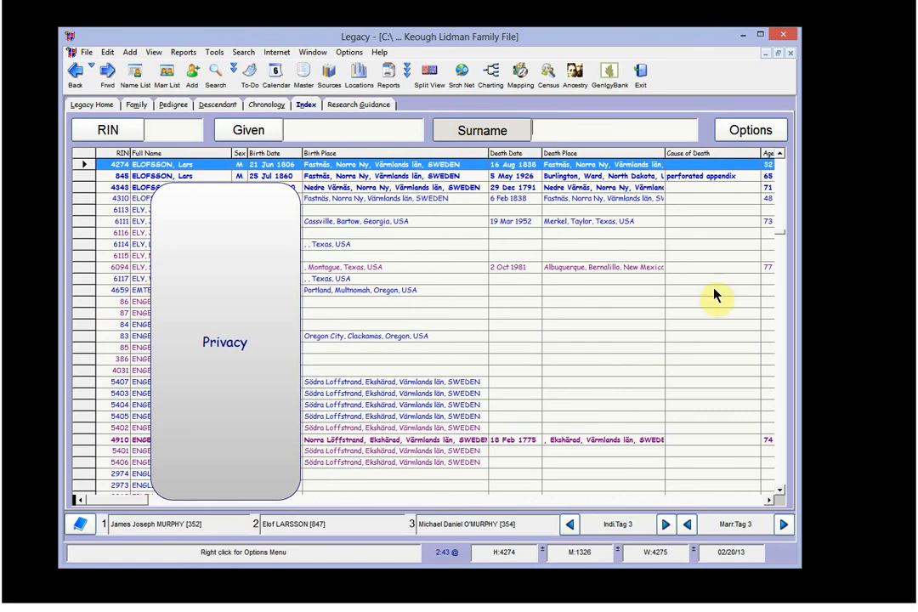
pyautogui.click(783, 154)
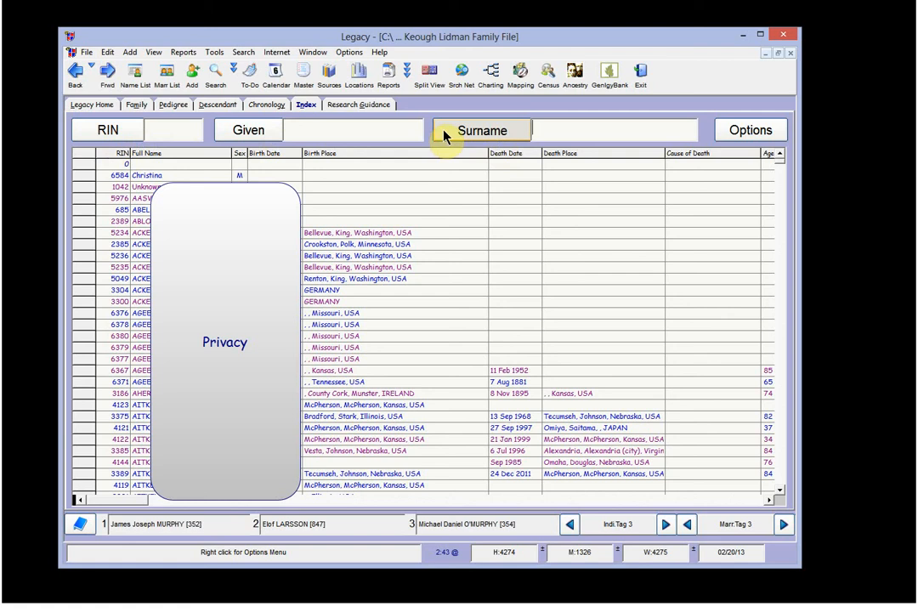
# Adjust the index list's zoom font size, trying 8.25 and settling on a size with more compact rows.
pyautogui.click(747, 138)
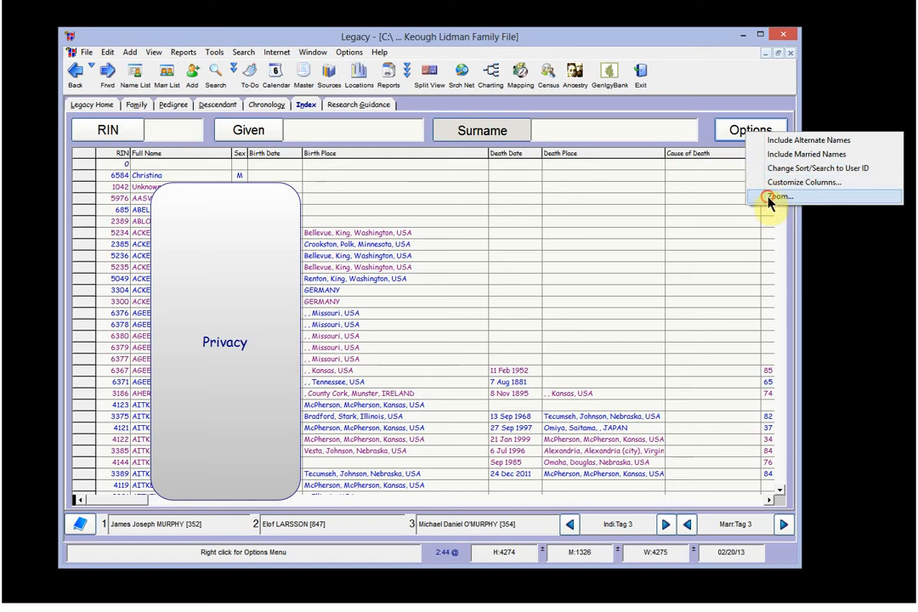
pyautogui.click(769, 200)
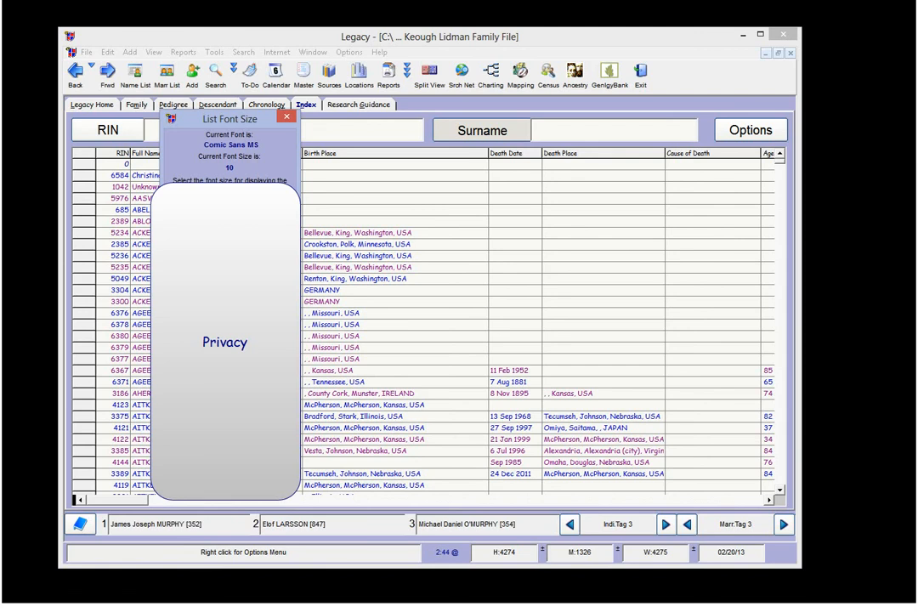
pyautogui.click(256, 253)
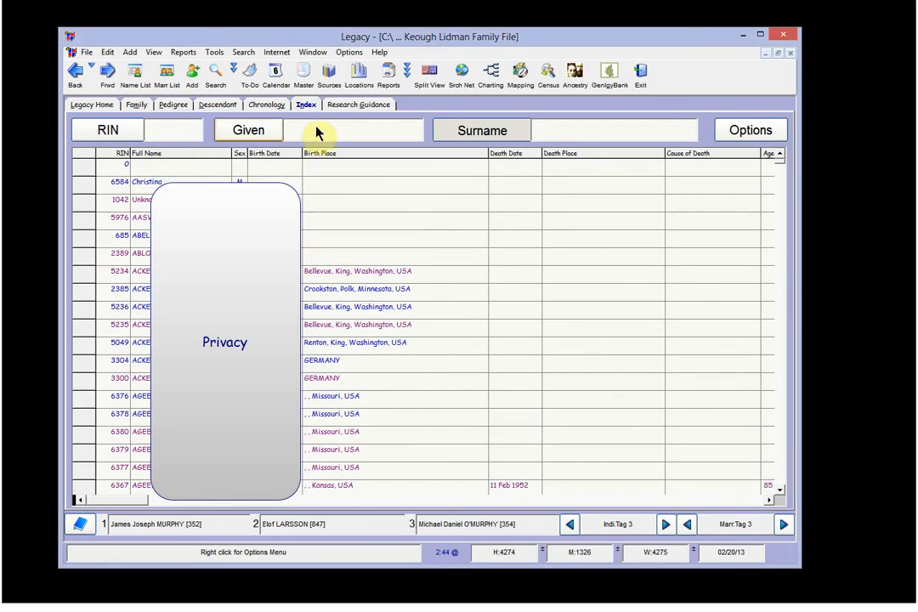
pyautogui.click(751, 130)
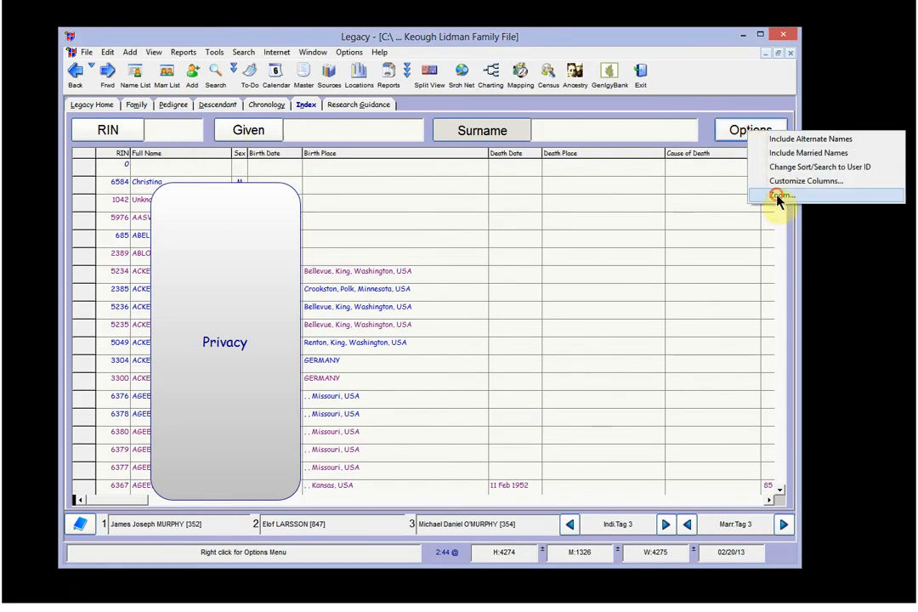
pyautogui.click(779, 195)
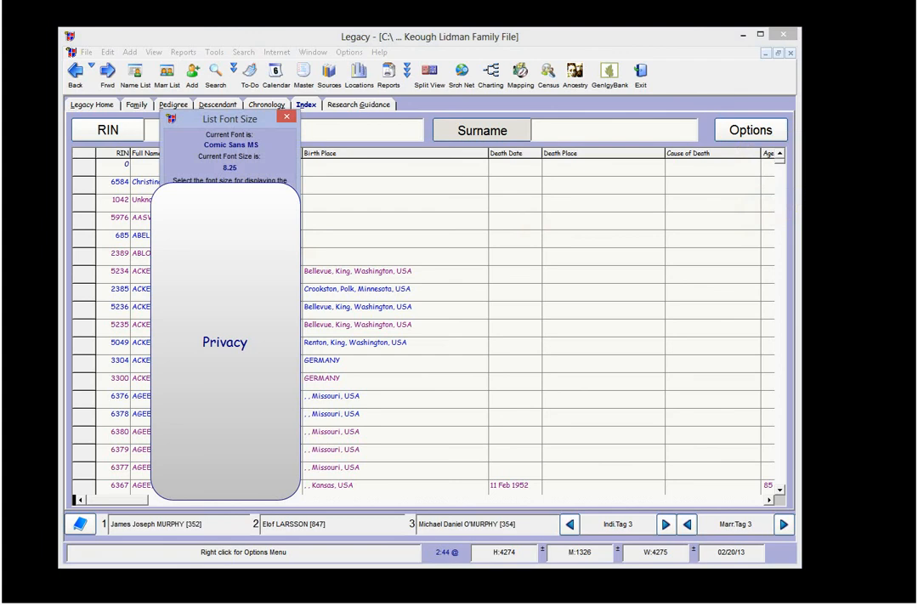
pyautogui.click(257, 270)
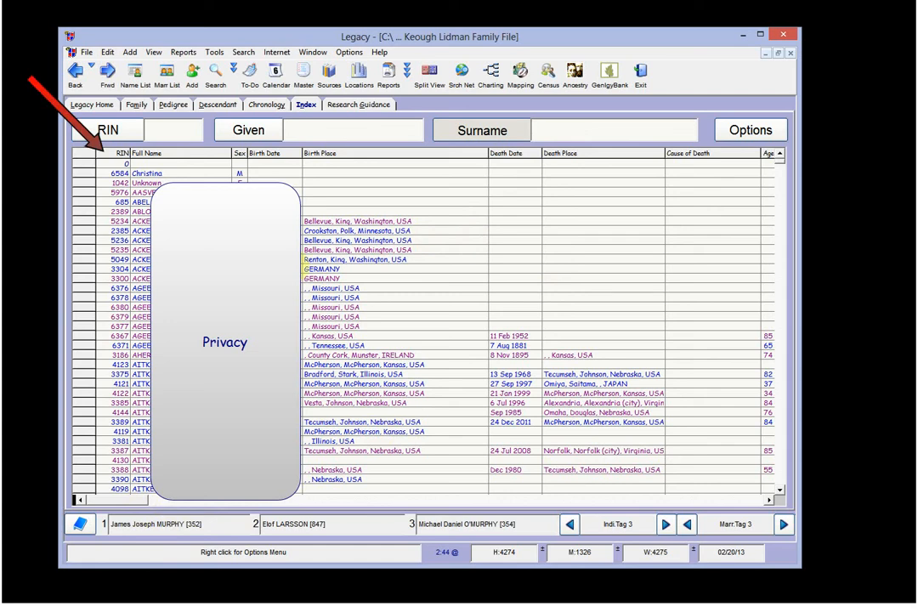
# Add the field "Marriage: 1st, Spouse Name" as a new index view column after Burial Place.
pyautogui.moveTo(142, 500); pyautogui.dragTo(379, 503)
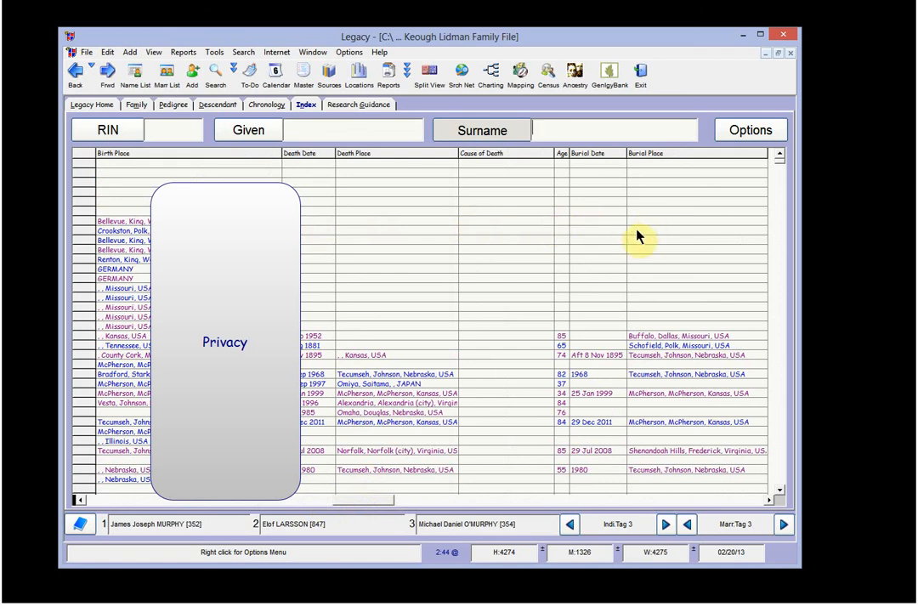
pyautogui.moveTo(389, 503); pyautogui.dragTo(92, 503)
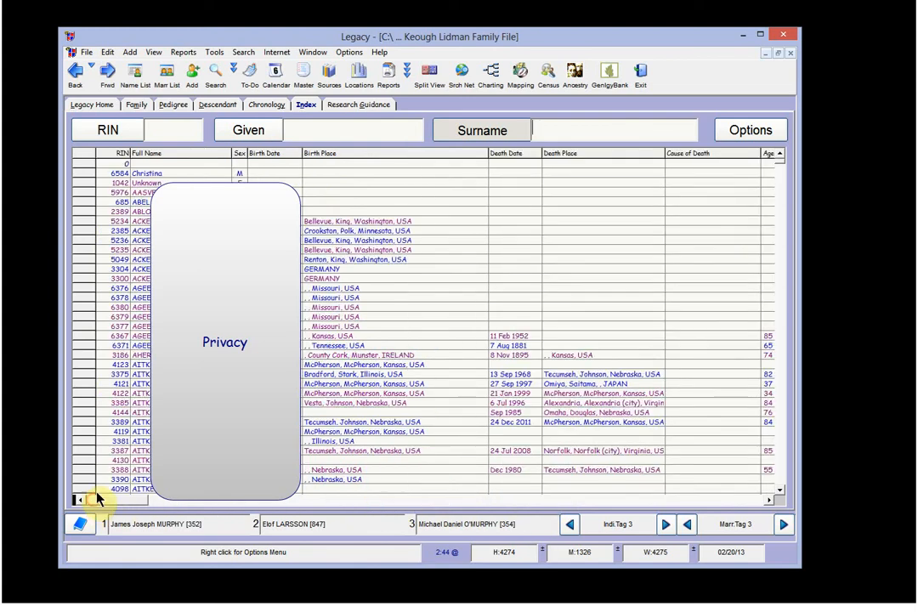
pyautogui.click(760, 134)
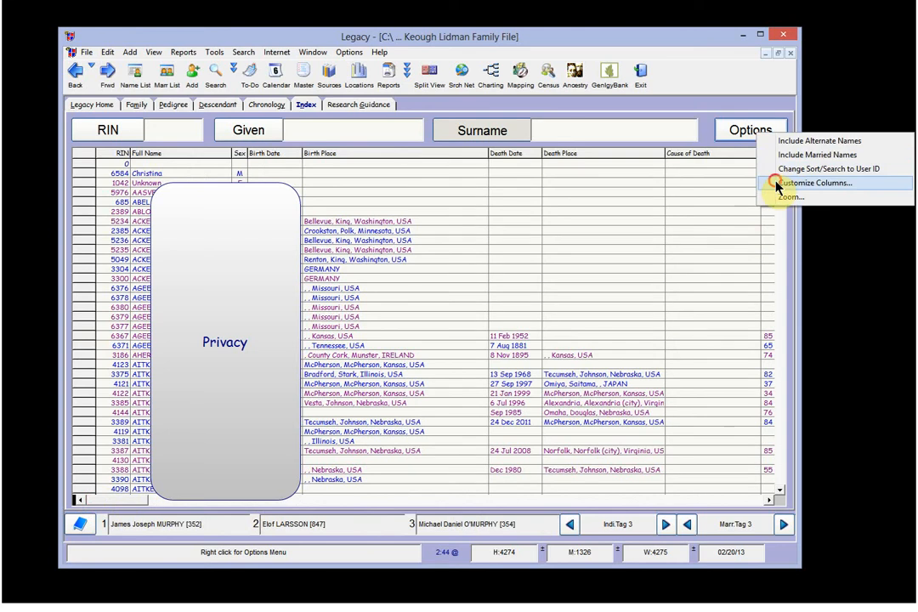
pyautogui.click(776, 184)
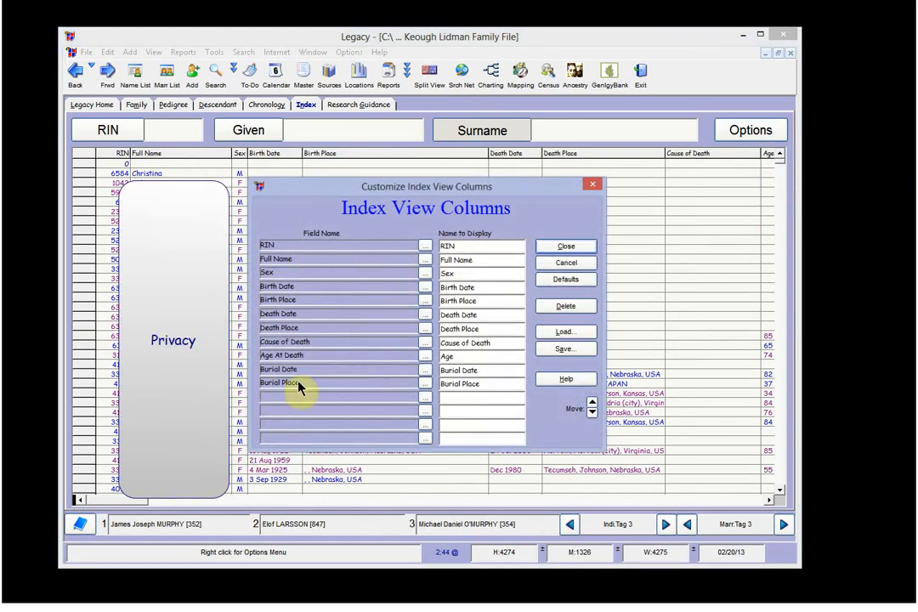
pyautogui.click(426, 401)
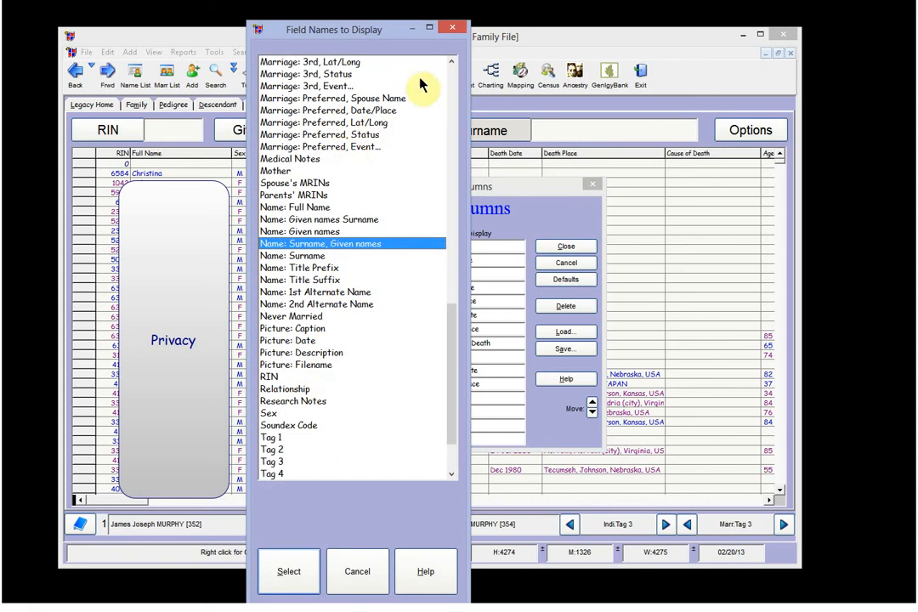
pyautogui.click(451, 63)
pyautogui.click(451, 63)
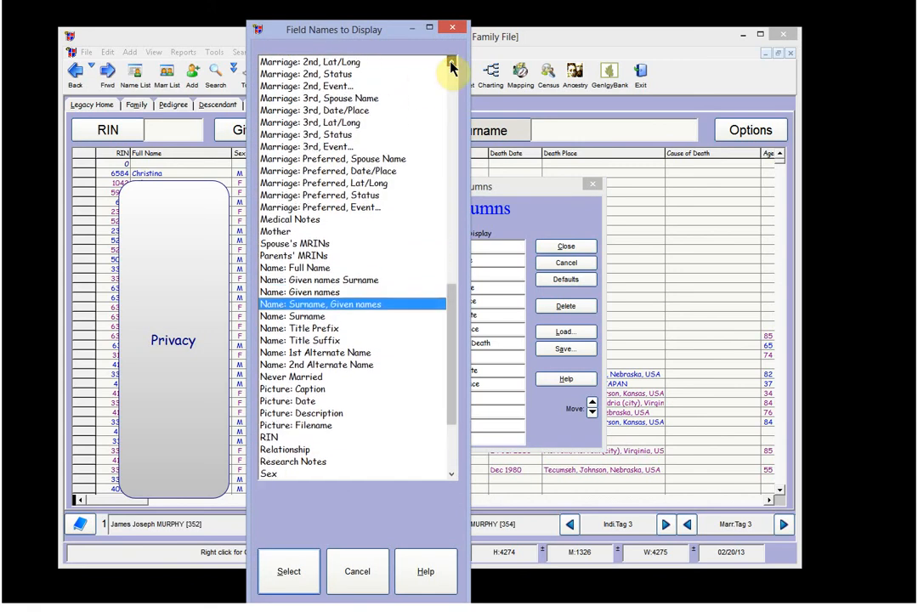
pyautogui.click(452, 64)
pyautogui.click(451, 64)
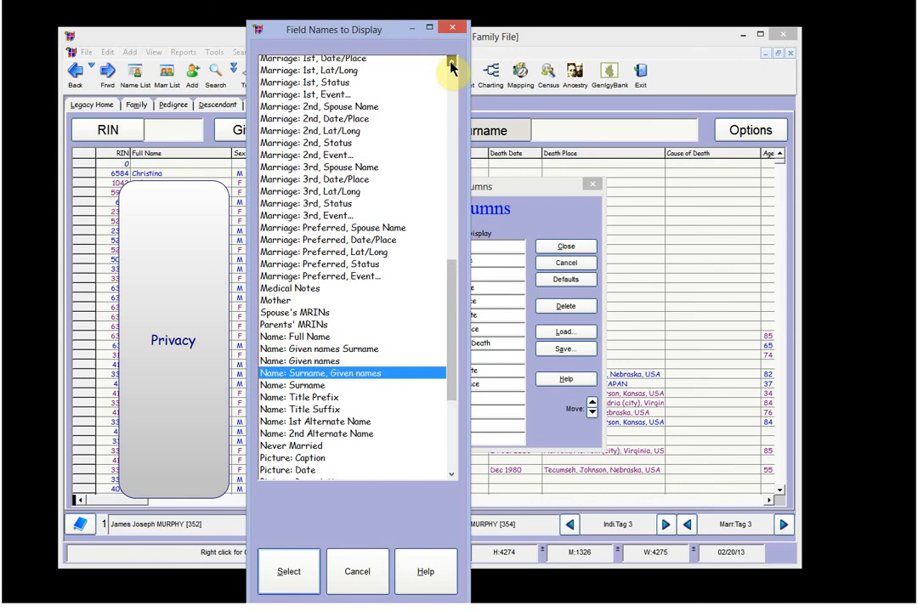
pyautogui.click(375, 63)
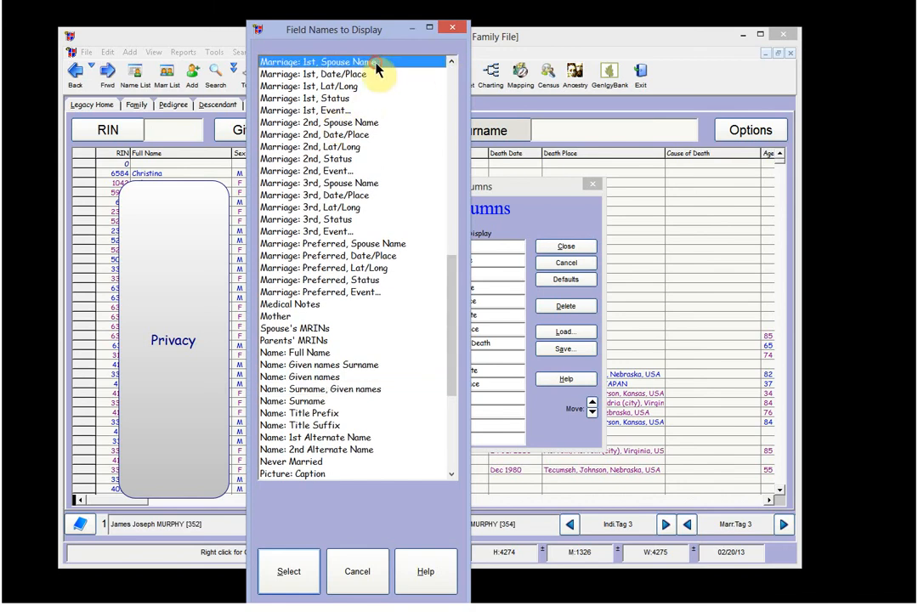
pyautogui.click(301, 580)
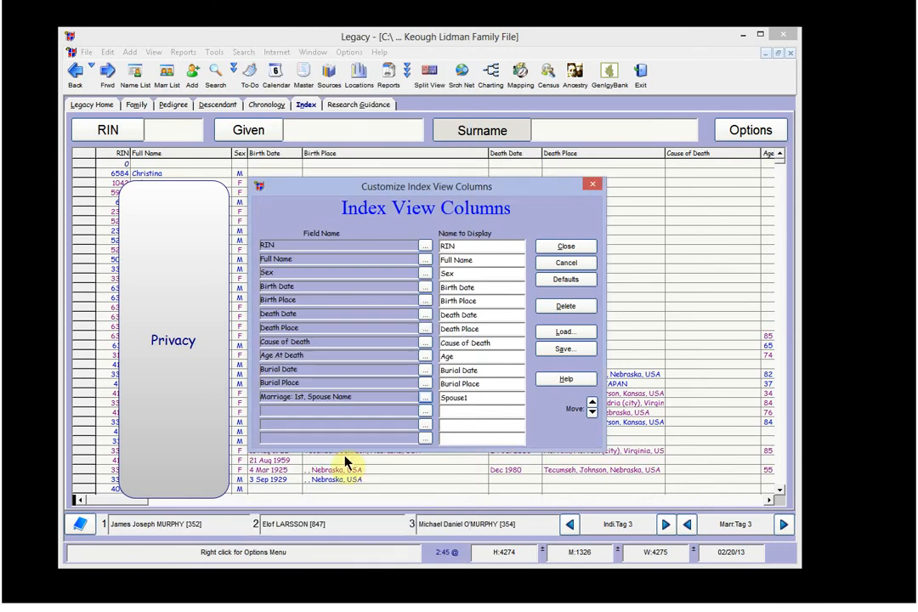
# Add the Relationship field as an index view column below the spouse name field.
pyautogui.click(424, 411)
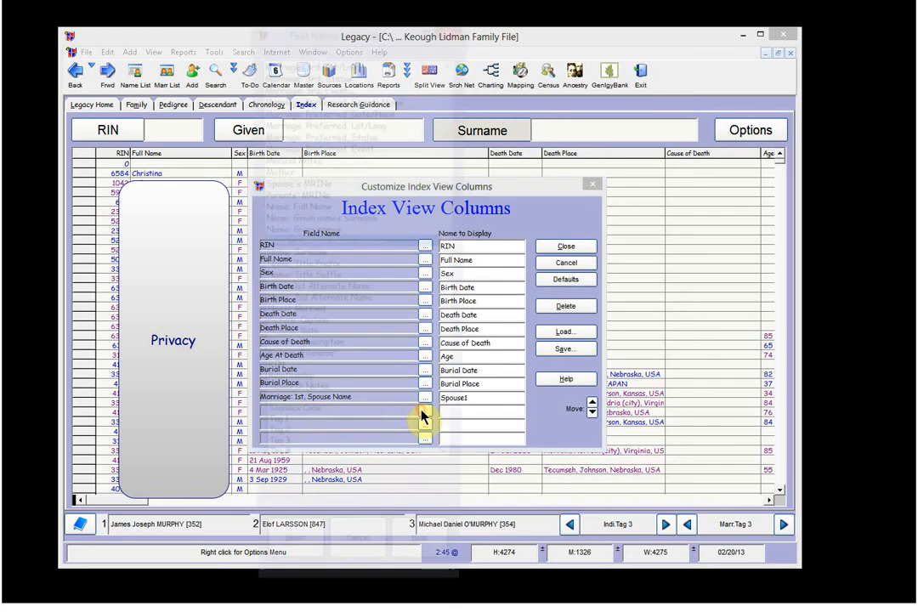
pyautogui.click(295, 388)
pyautogui.click(289, 568)
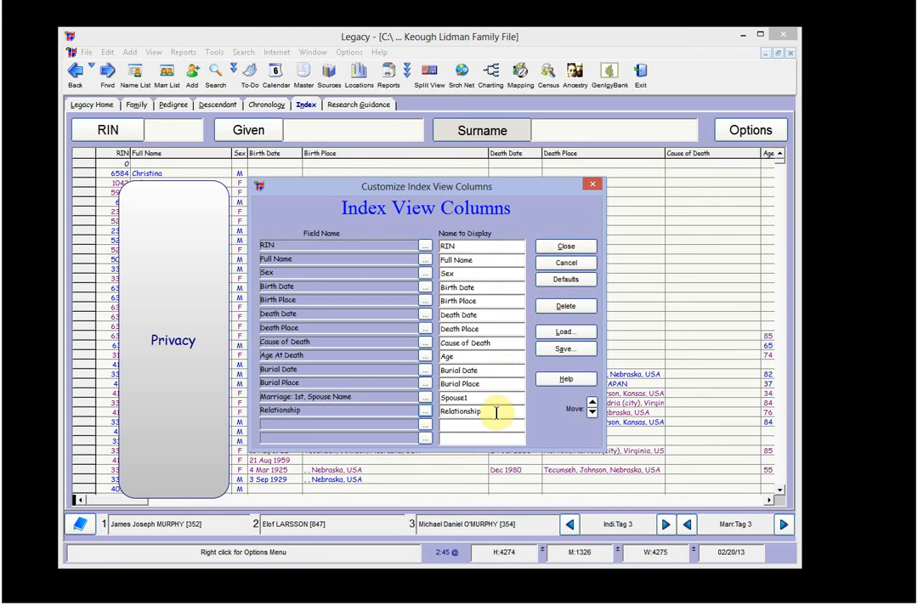
# Move the "Marriage: 1st, Spouse Name" field above Burial Place and back below it.
pyautogui.click(364, 402)
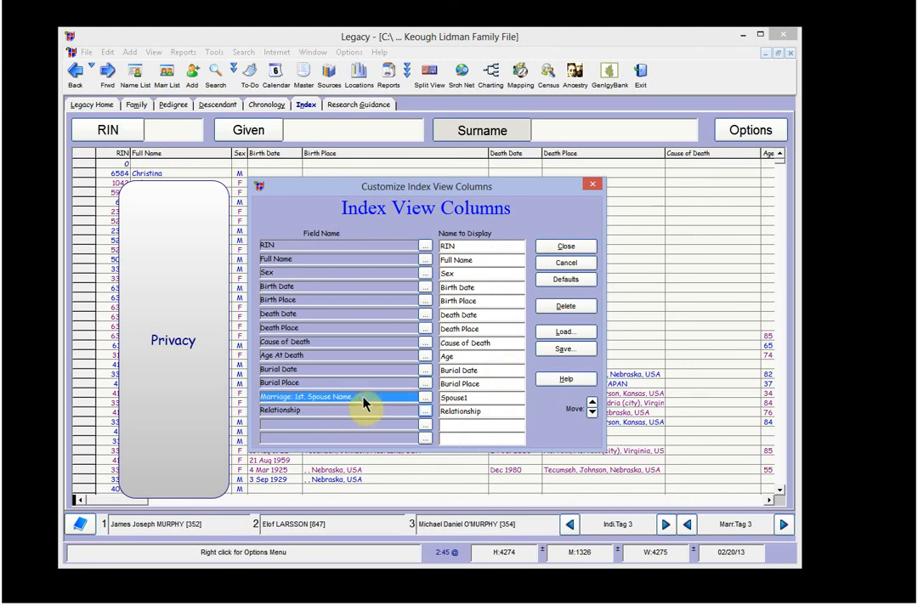
pyautogui.click(593, 405)
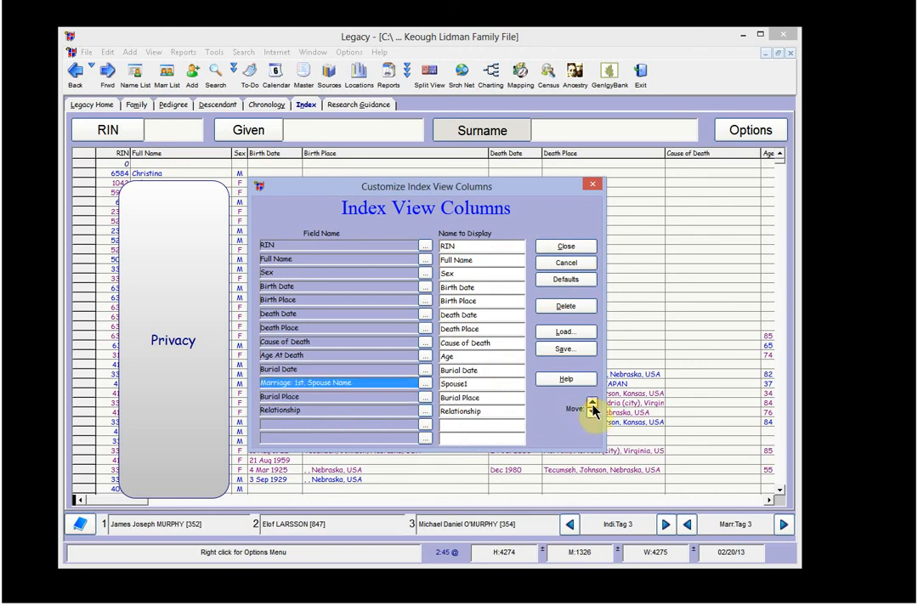
pyautogui.click(592, 412)
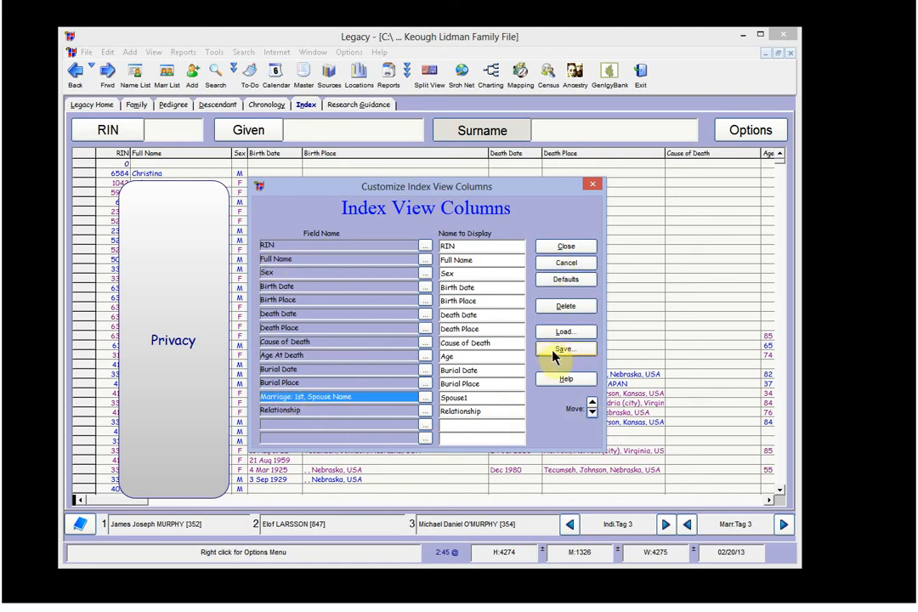
# Apply the column setup and widen the Relationship and Spouse1 columns to fit their full text.
pyautogui.click(566, 247)
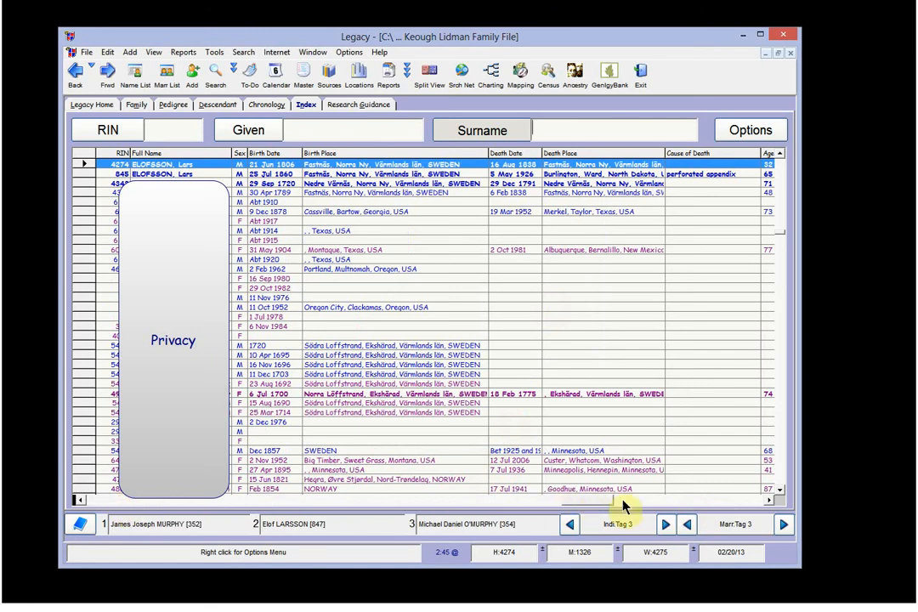
pyautogui.click(657, 502)
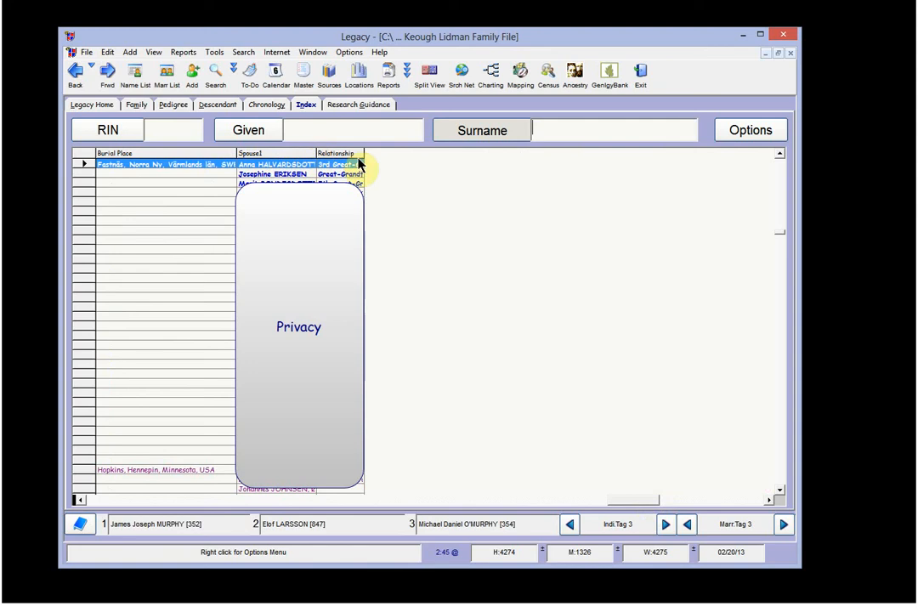
pyautogui.moveTo(364, 153); pyautogui.dragTo(485, 156)
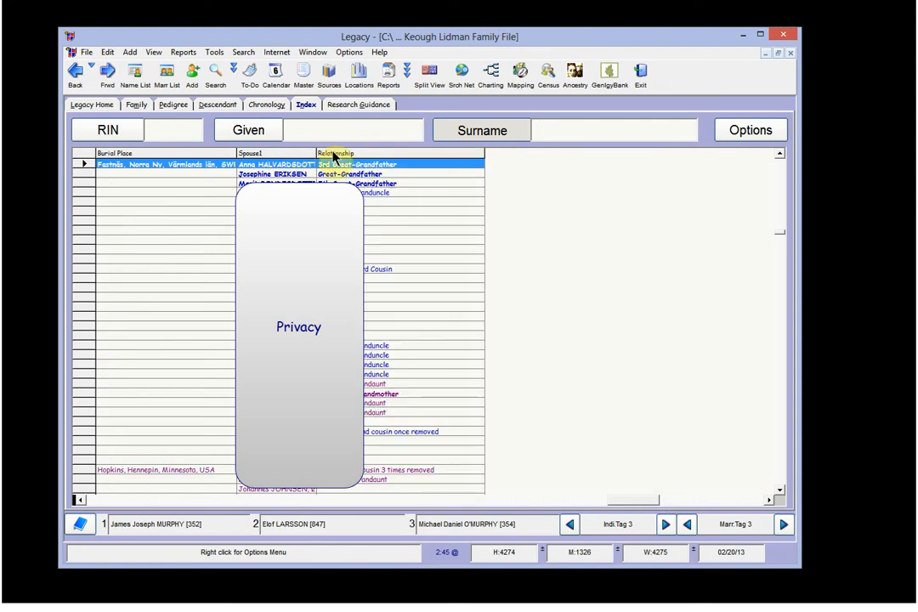
pyautogui.moveTo(313, 150); pyautogui.dragTo(381, 151)
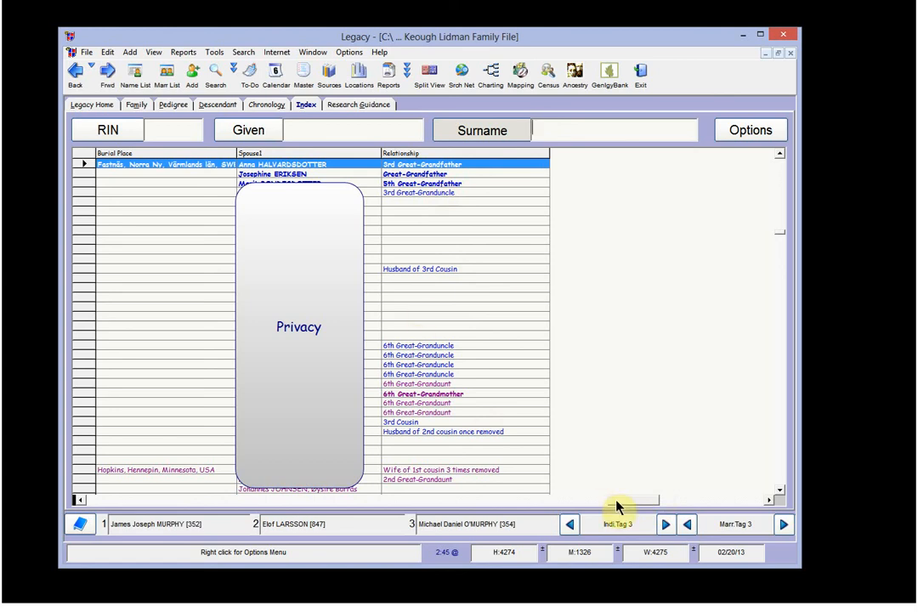
pyautogui.moveTo(615, 506); pyautogui.dragTo(92, 503)
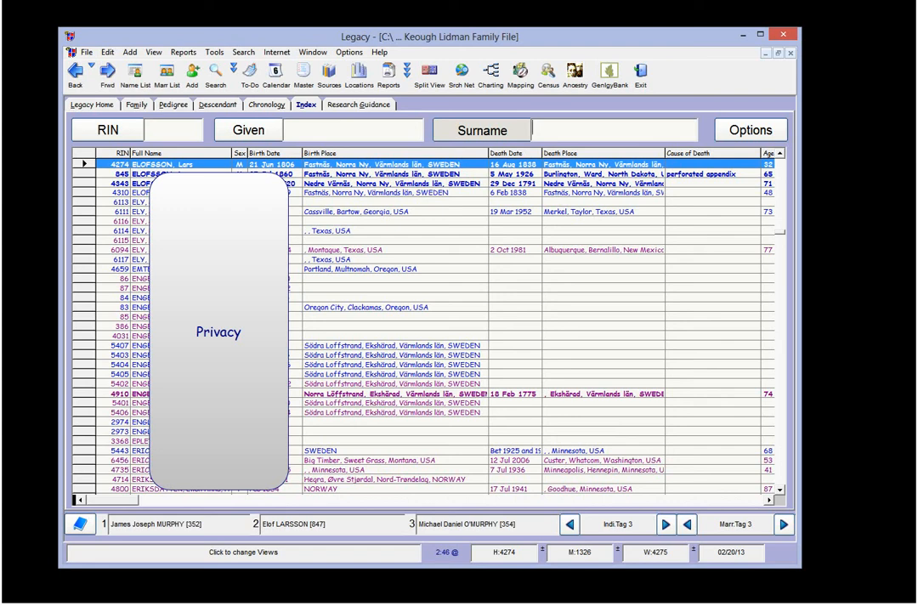
pyautogui.click(377, 55)
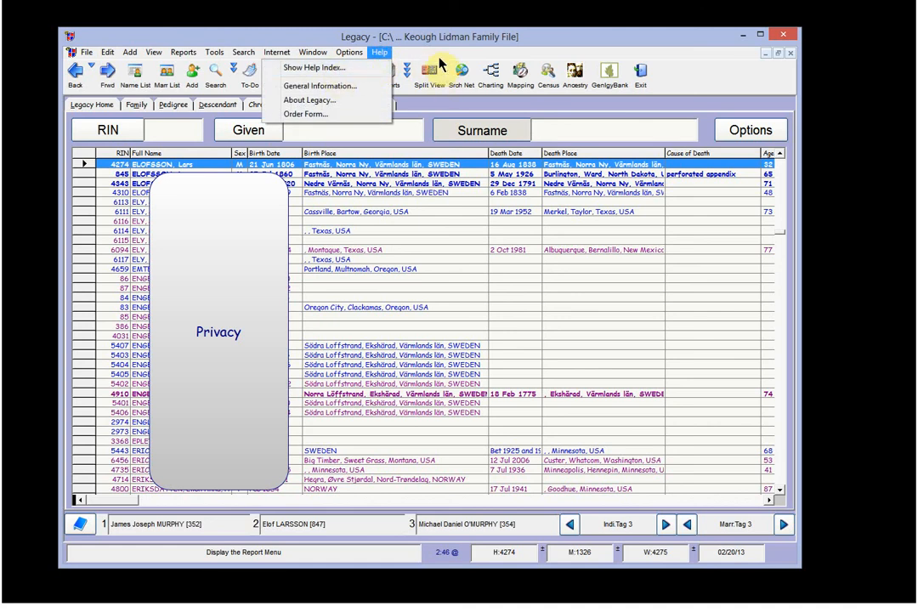
pyautogui.click(377, 52)
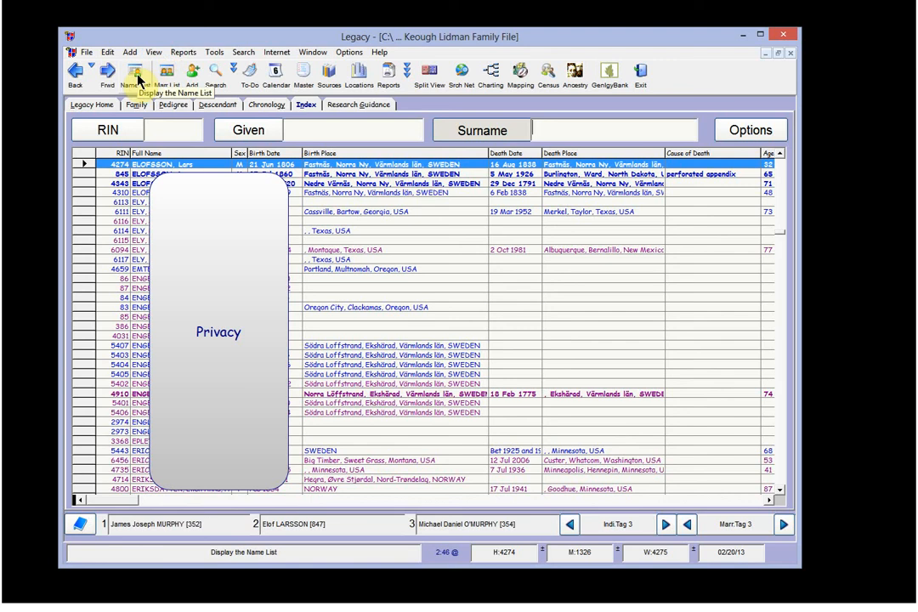
# Open the Name List's report options and review the customizable field sets, the Row 1 to Row 3 setups and the general options.
pyautogui.click(137, 79)
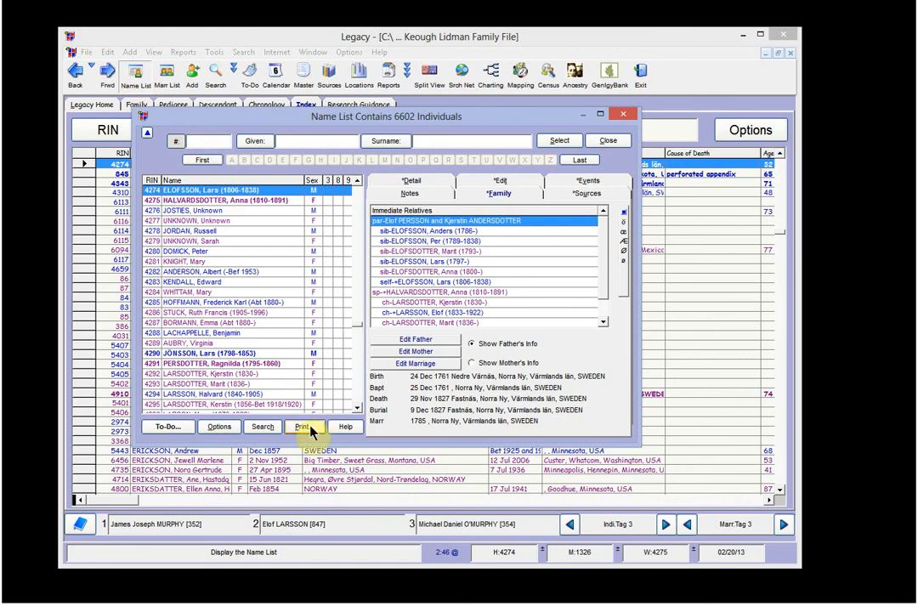
pyautogui.click(301, 431)
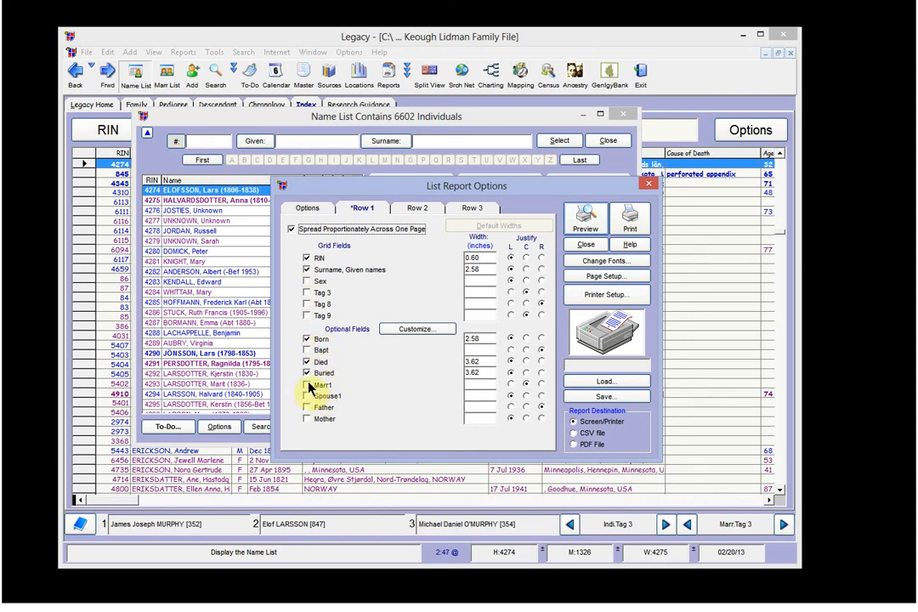
pyautogui.click(410, 333)
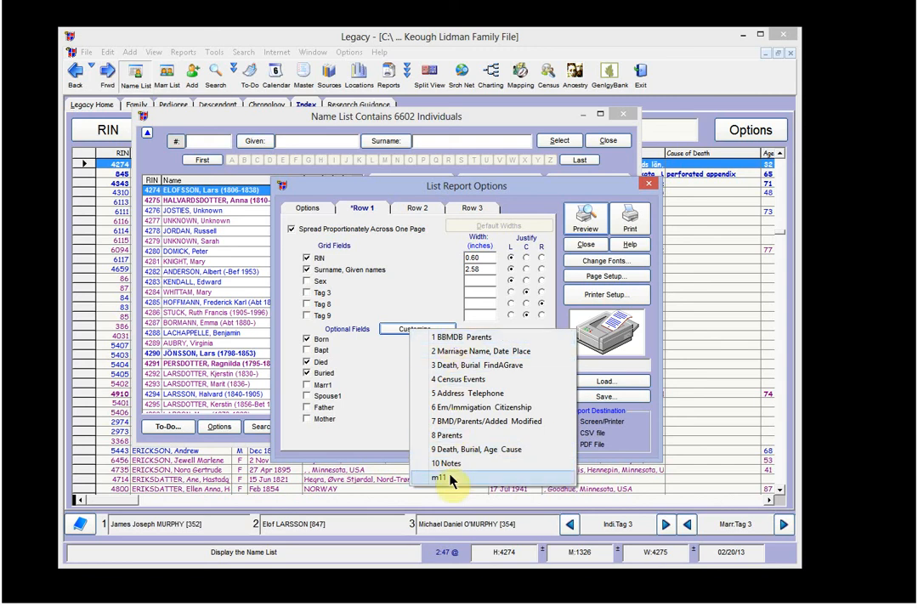
pyautogui.click(387, 361)
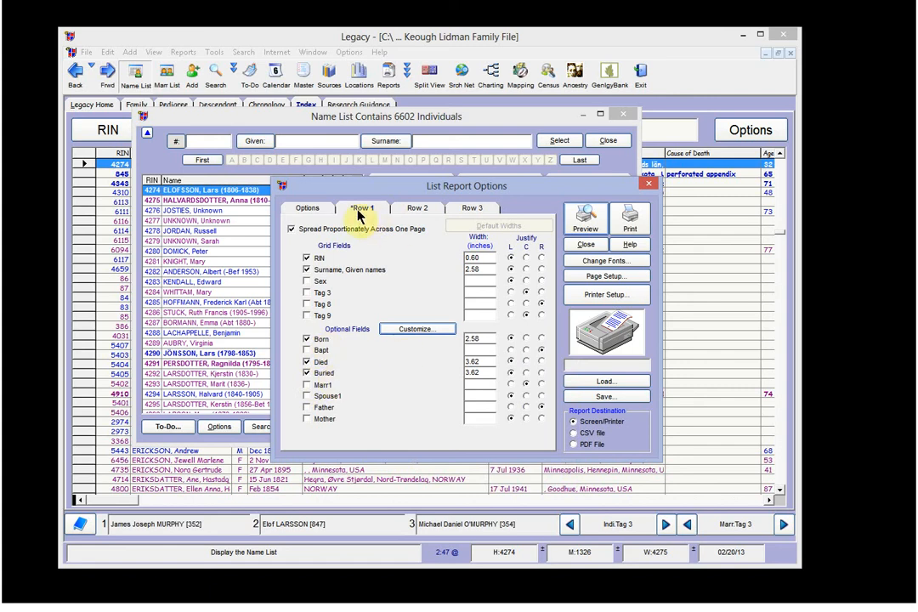
pyautogui.click(416, 207)
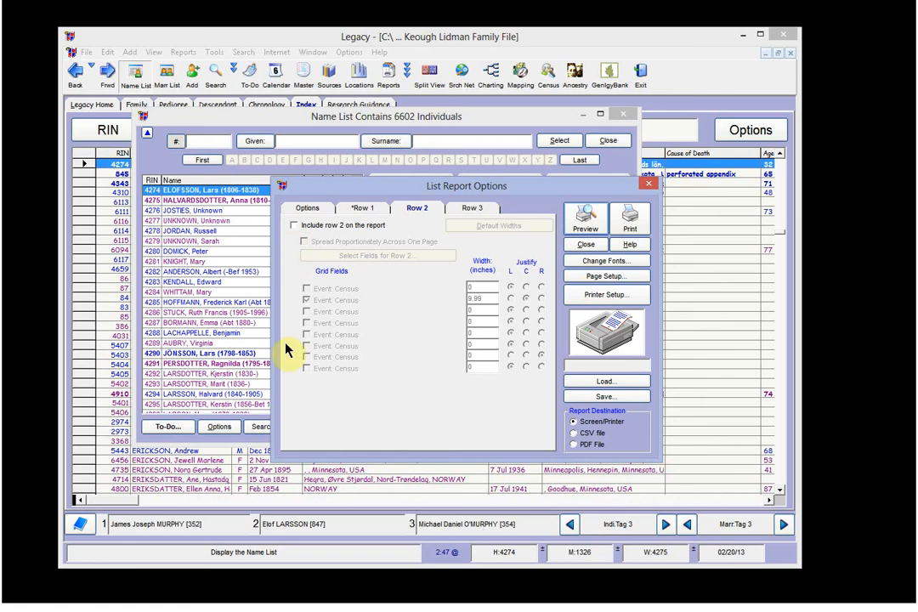
pyautogui.click(473, 209)
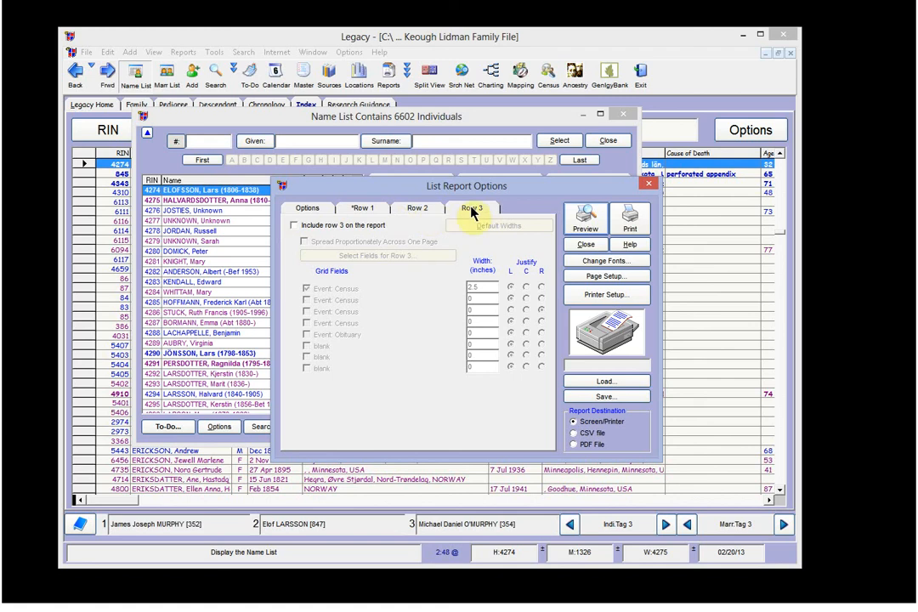
pyautogui.click(327, 211)
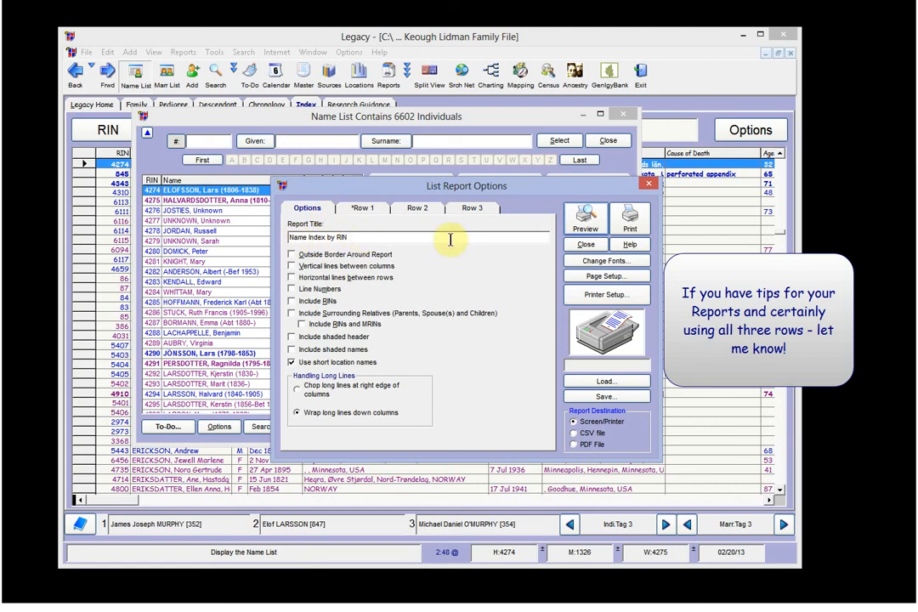
# Preview the Name Index by RIN report, check it at different zoom levels, browse to page 5 and close the preview.
pyautogui.click(586, 222)
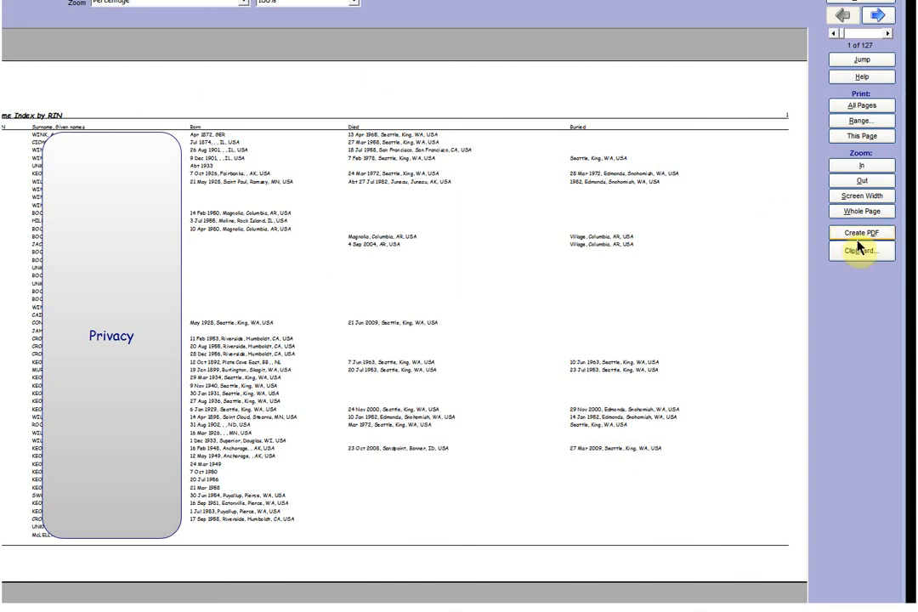
pyautogui.click(861, 167)
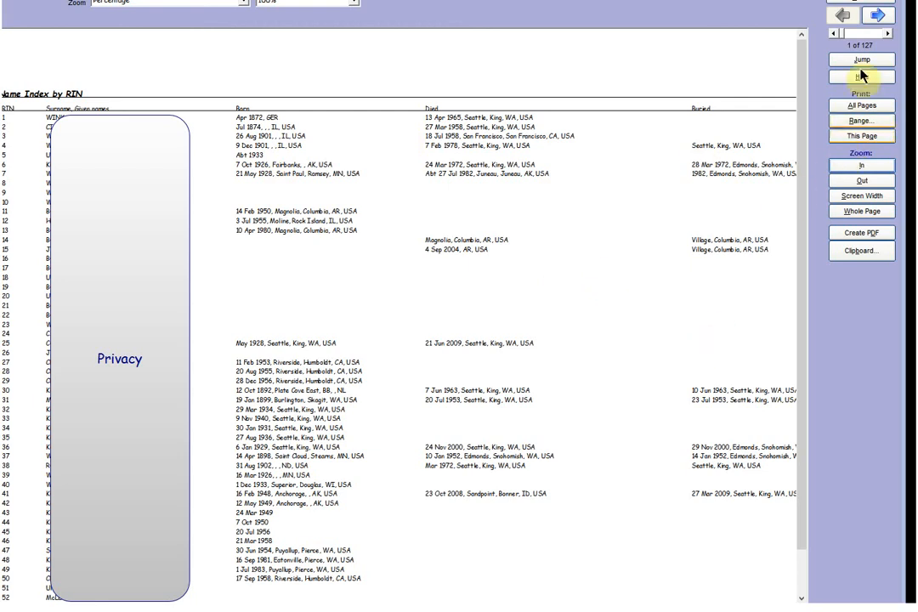
pyautogui.click(841, 180)
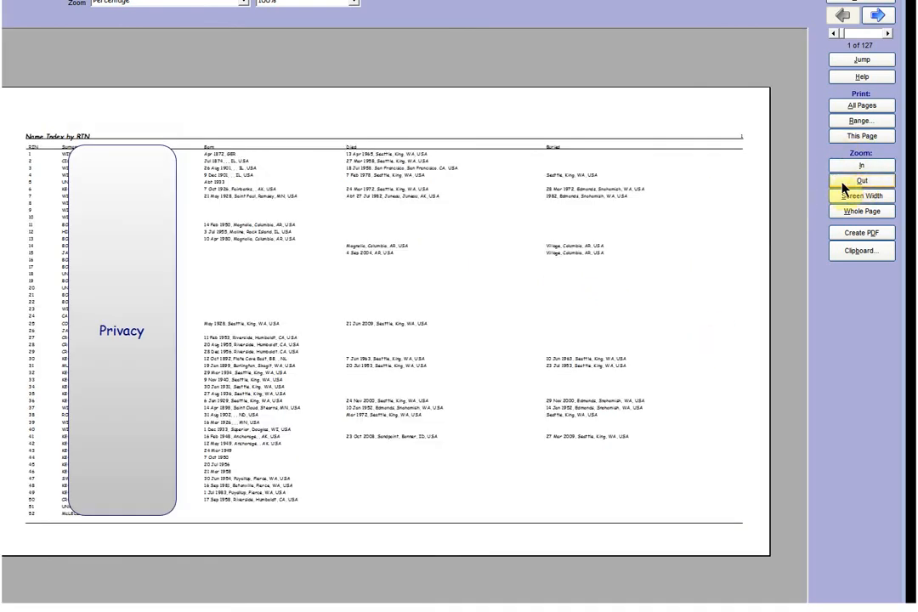
pyautogui.click(879, 16)
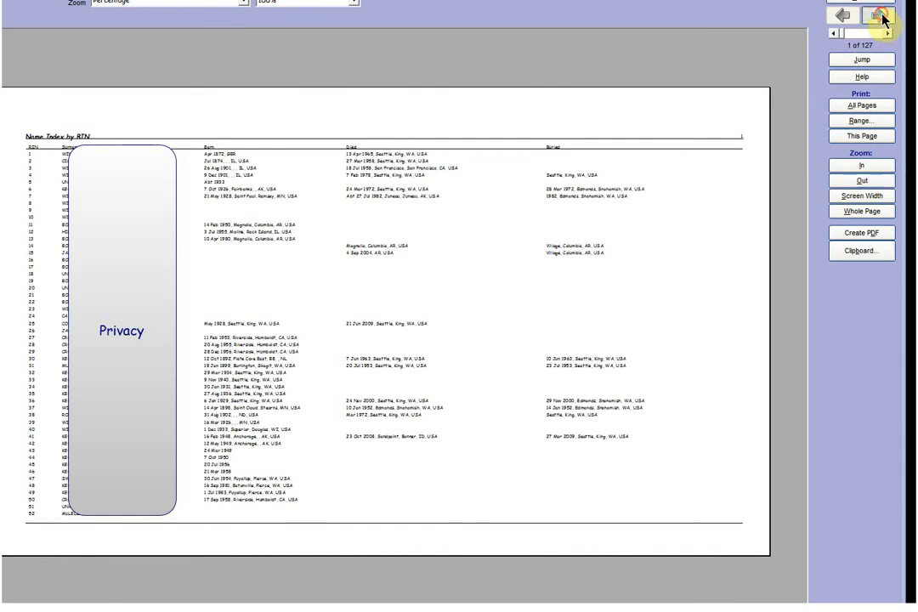
pyautogui.click(880, 17)
pyautogui.click(880, 16)
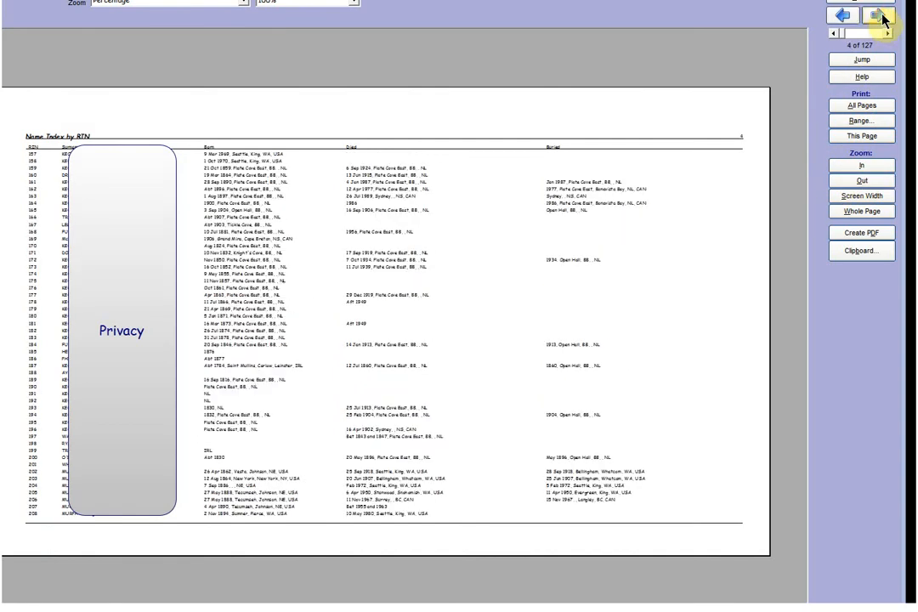
pyautogui.click(880, 16)
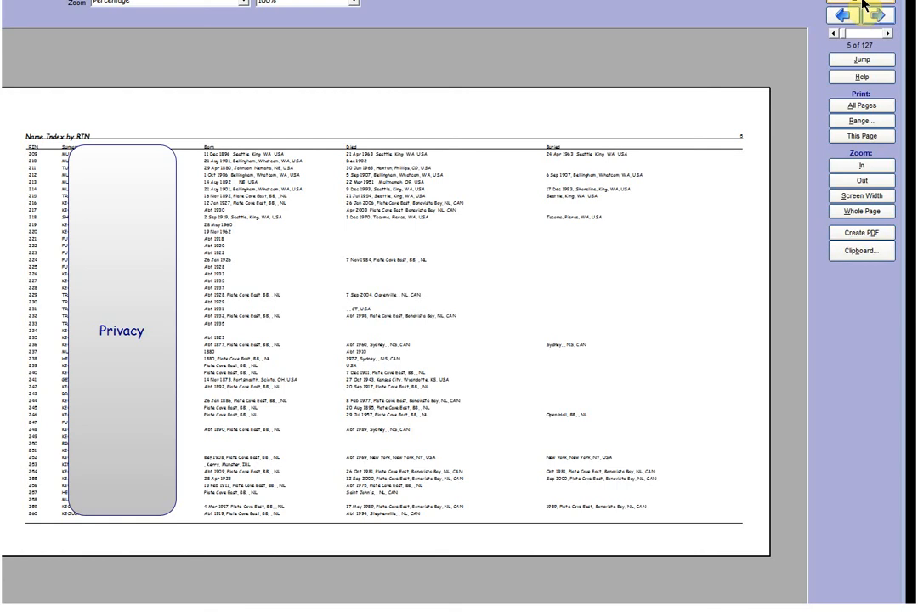
pyautogui.click(862, 2)
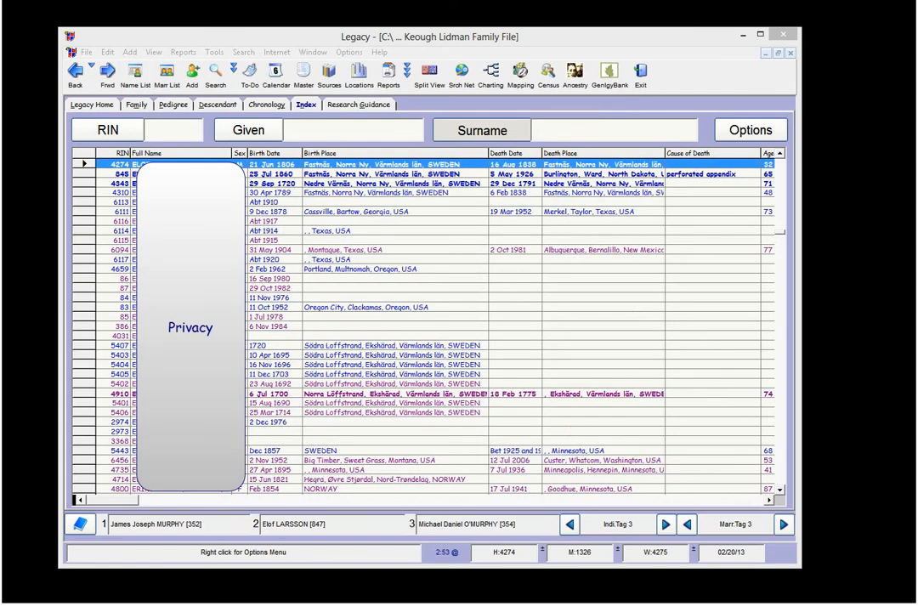
# Create a search list of individuals whose event name equals Census and whose event date contains 1930.
pyautogui.click(251, 58)
pyautogui.click(217, 77)
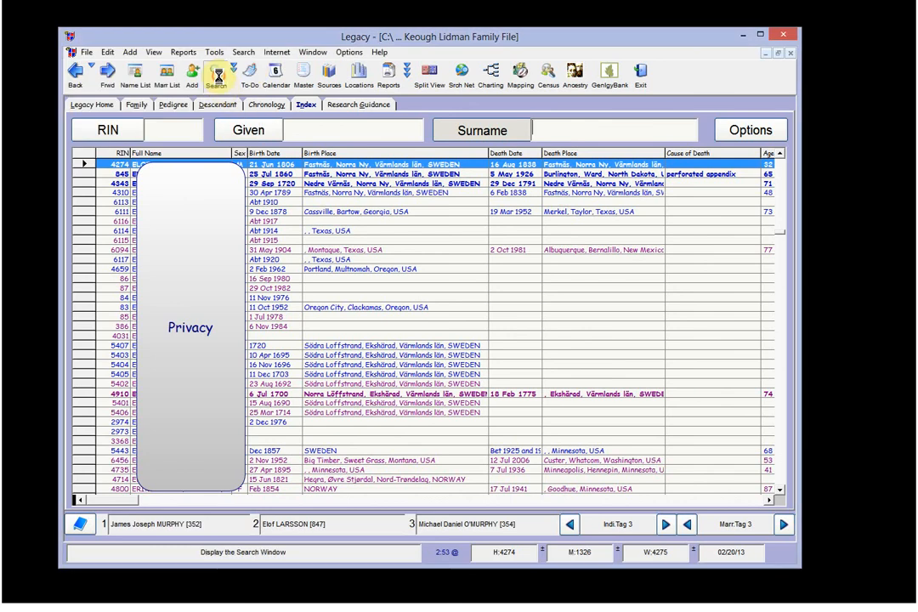
pyautogui.moveTo(551, 155); pyautogui.dragTo(333, 149)
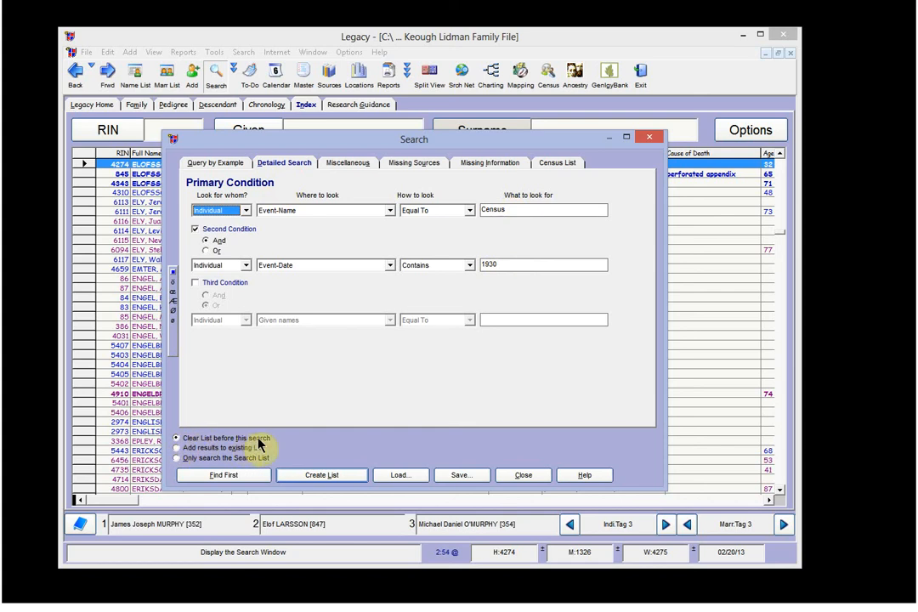
pyautogui.click(335, 478)
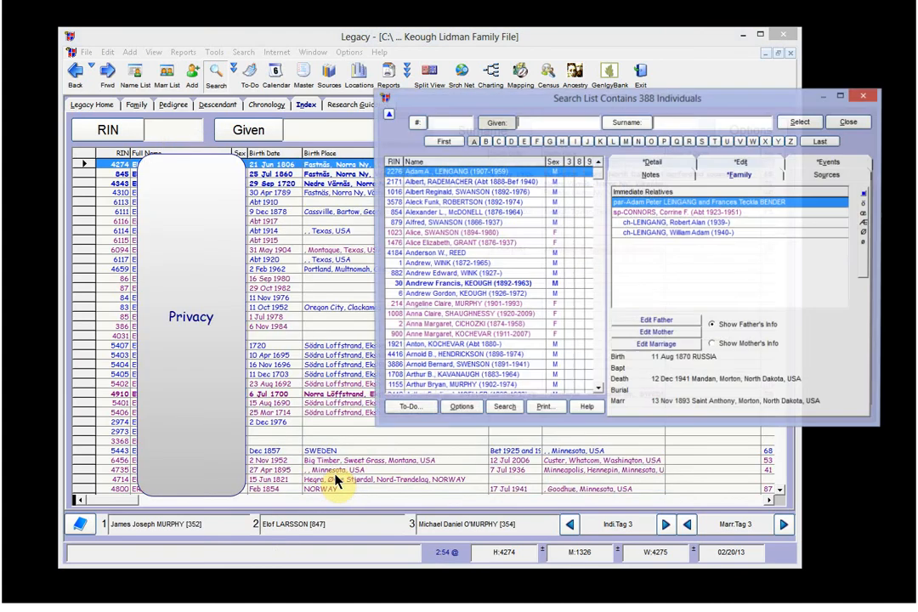
# Open the report options for the search list and exclude the Born, Died and Buried fields from Row 1.
pyautogui.moveTo(586, 100); pyautogui.dragTo(374, 151)
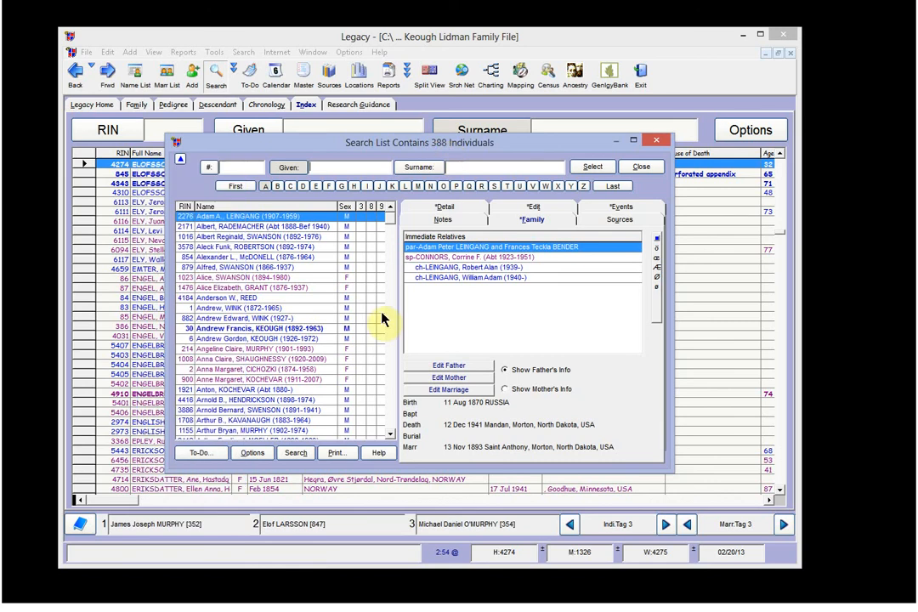
pyautogui.click(335, 455)
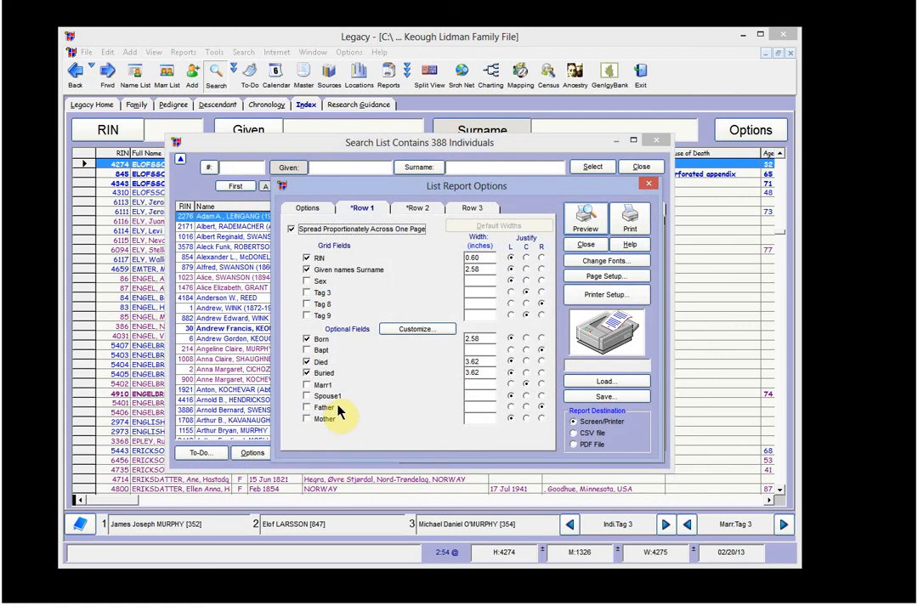
pyautogui.moveTo(372, 188); pyautogui.dragTo(326, 183)
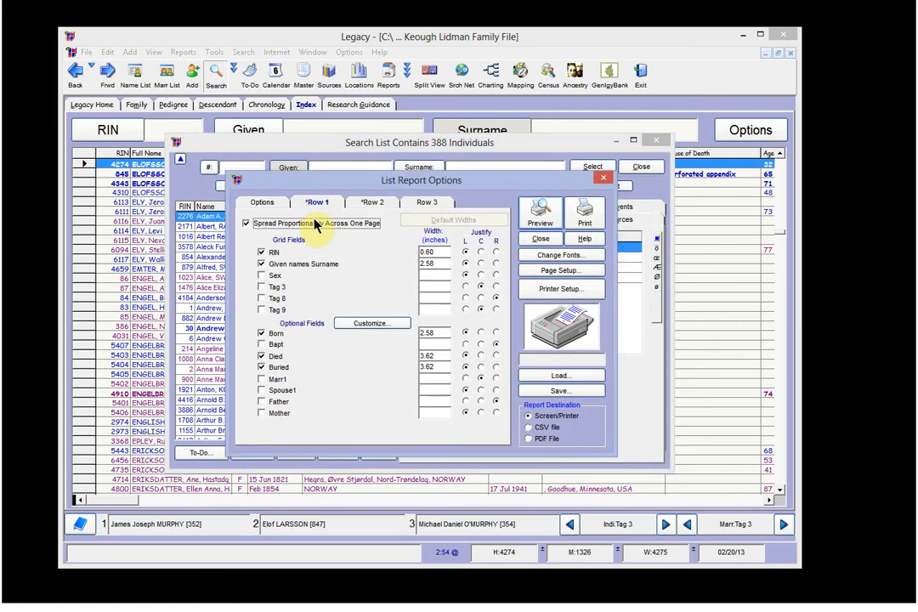
pyautogui.click(261, 333)
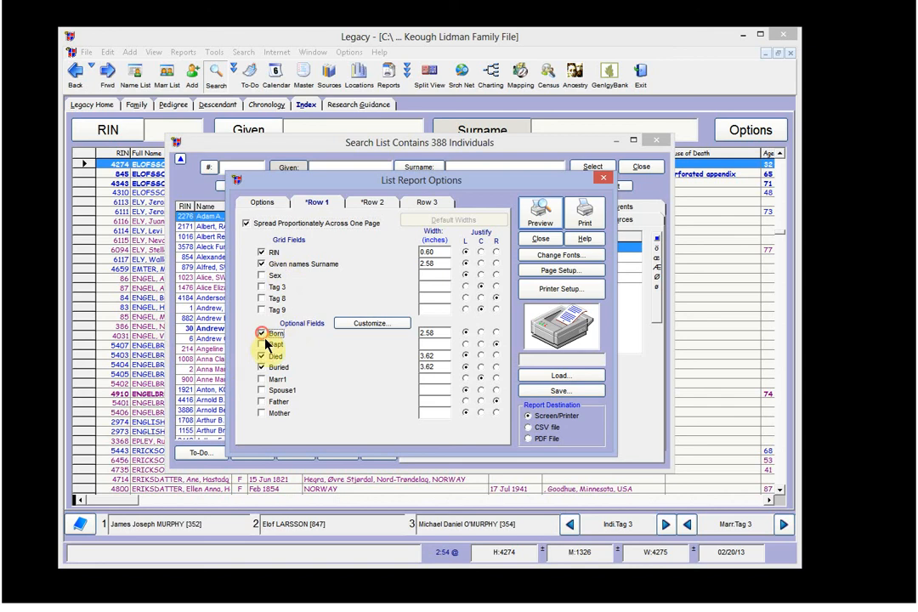
pyautogui.click(261, 356)
pyautogui.click(261, 367)
# Apply the Census Events field set to Row 1 with its first Event: Census field included, and preview the report.
pyautogui.click(357, 327)
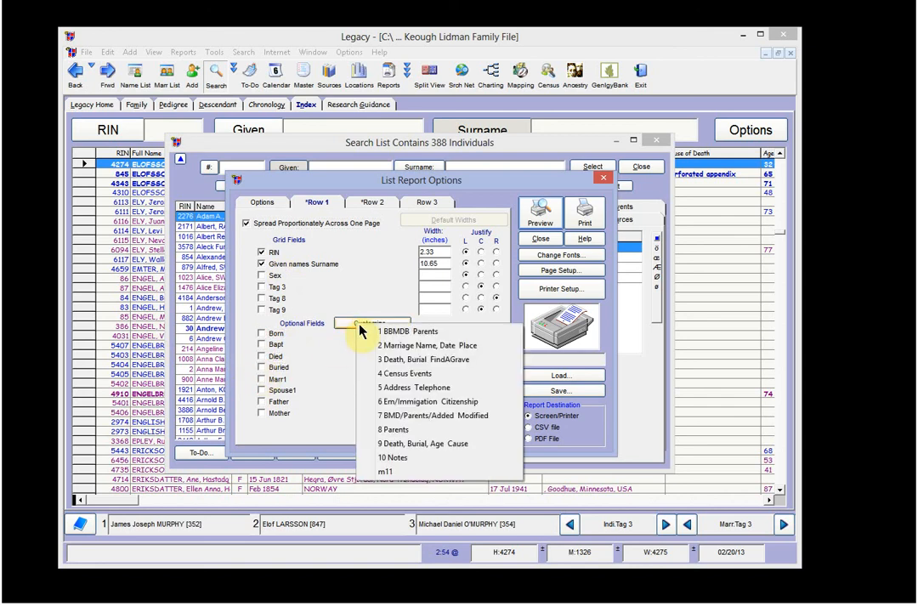
pyautogui.click(384, 373)
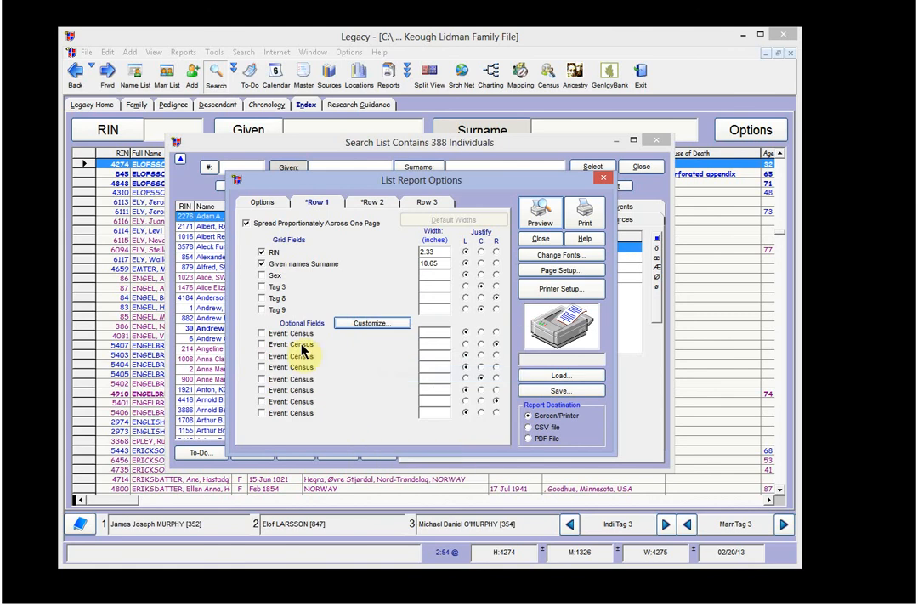
pyautogui.click(261, 334)
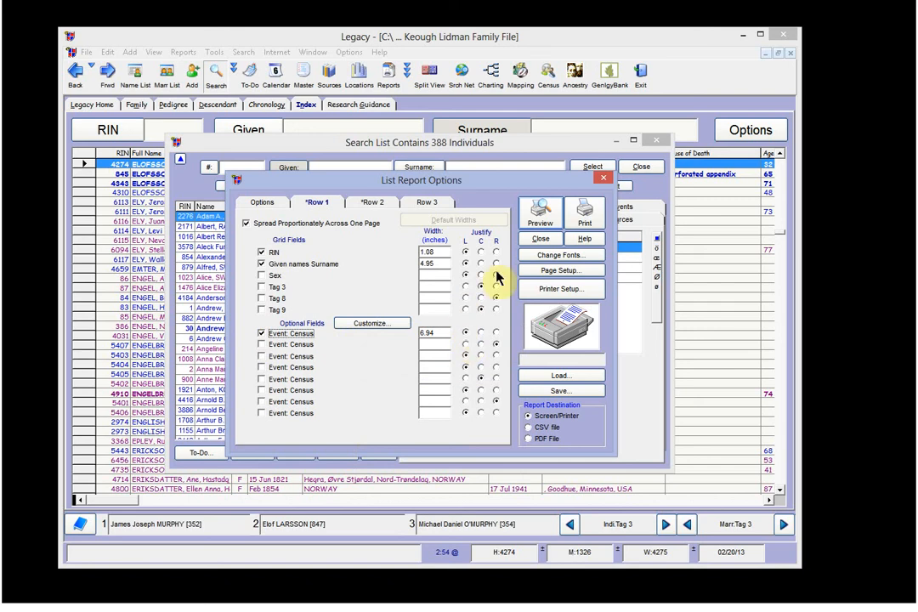
pyautogui.click(534, 218)
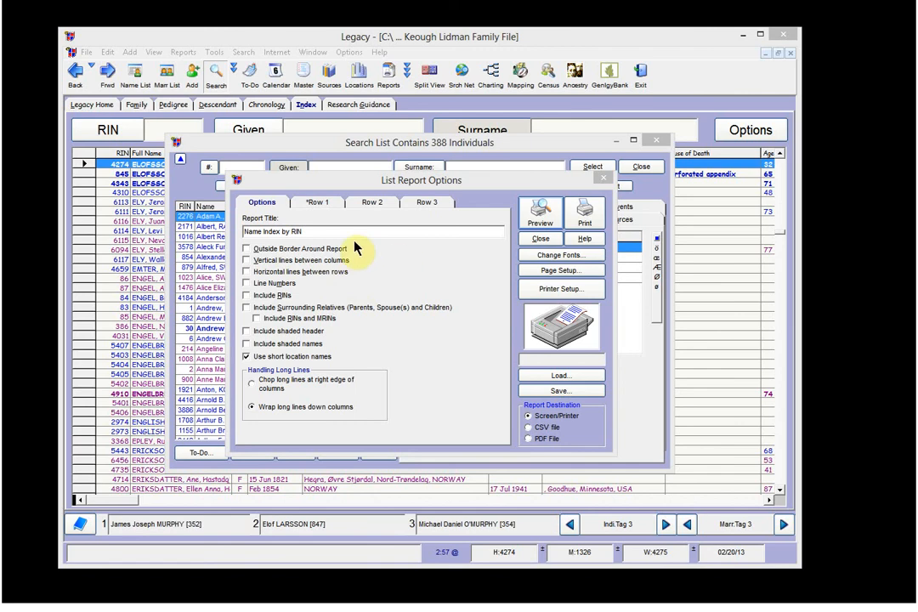
# Title the report "Census 1930" and include shaded names, keeping short location names on.
pyautogui.moveTo(312, 230); pyautogui.dragTo(242, 231)
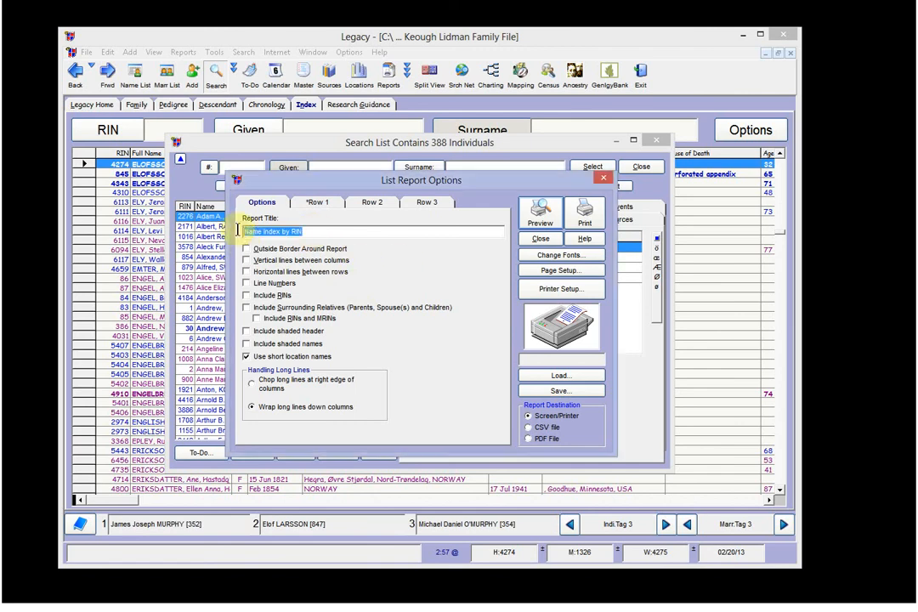
pyautogui.write('Censu')
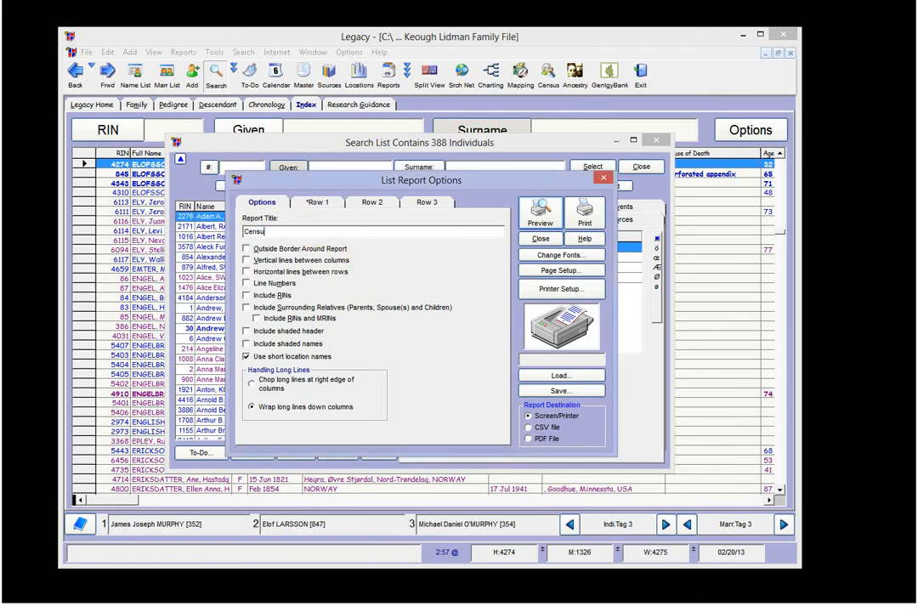
pyautogui.write('s 1930')
pyautogui.click(247, 356)
pyautogui.click(247, 344)
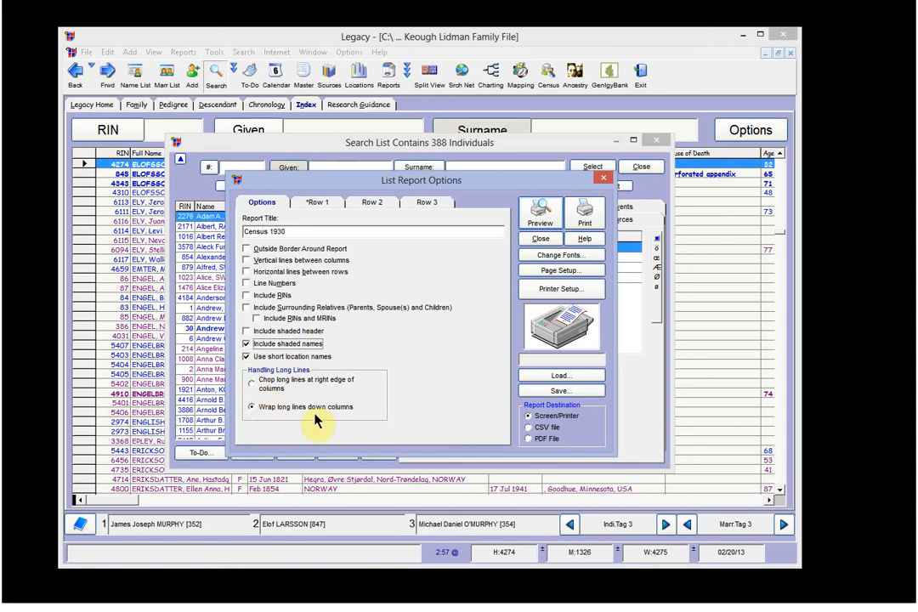
# Preview the Census 1930 report, examine its census entries enlarged, and close the report options.
pyautogui.click(316, 202)
pyautogui.click(246, 224)
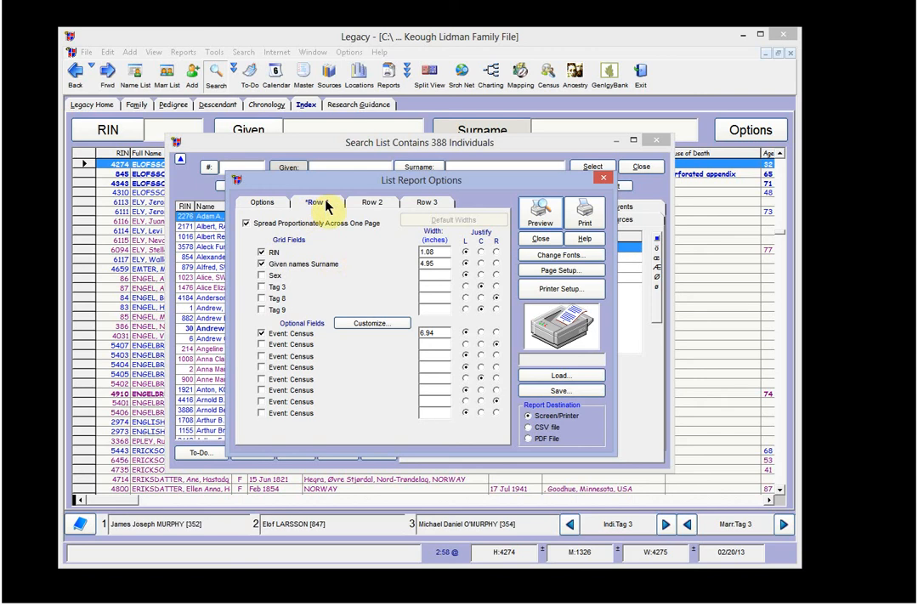
pyautogui.click(542, 217)
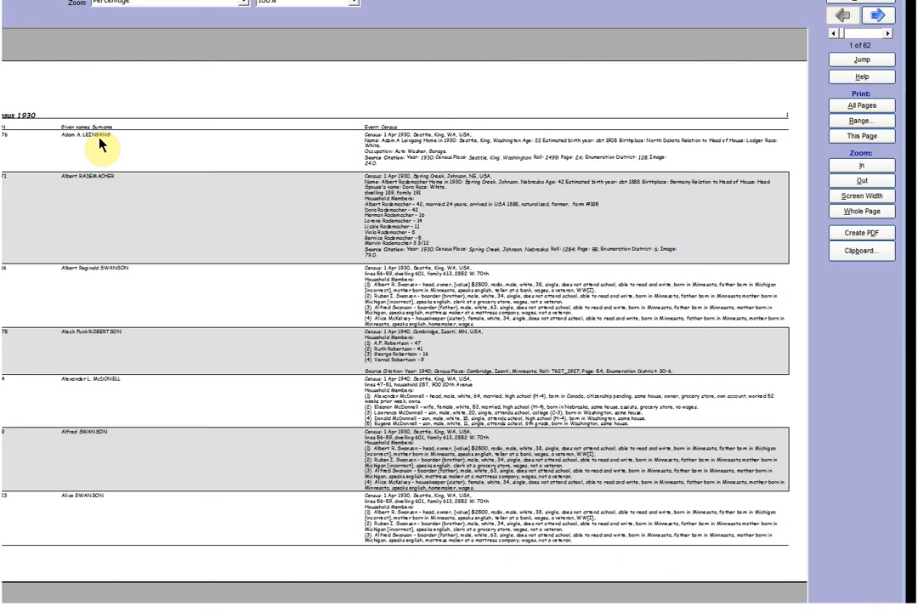
pyautogui.click(837, 167)
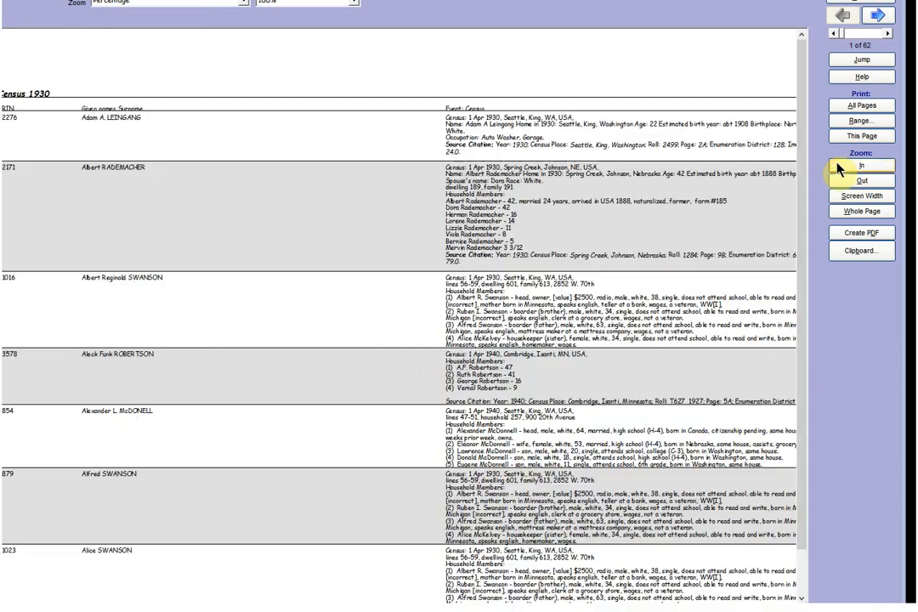
pyautogui.moveTo(518, 604)
pyautogui.mouseDown()
pyautogui.moveTo(561, 601)
pyautogui.moveTo(537, 600)
pyautogui.mouseUp()
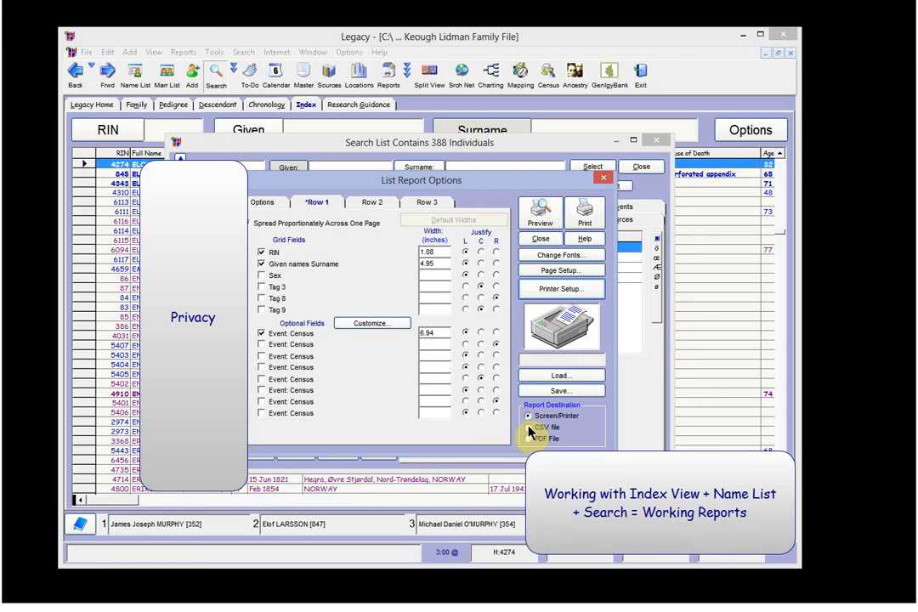
pyautogui.click(604, 181)
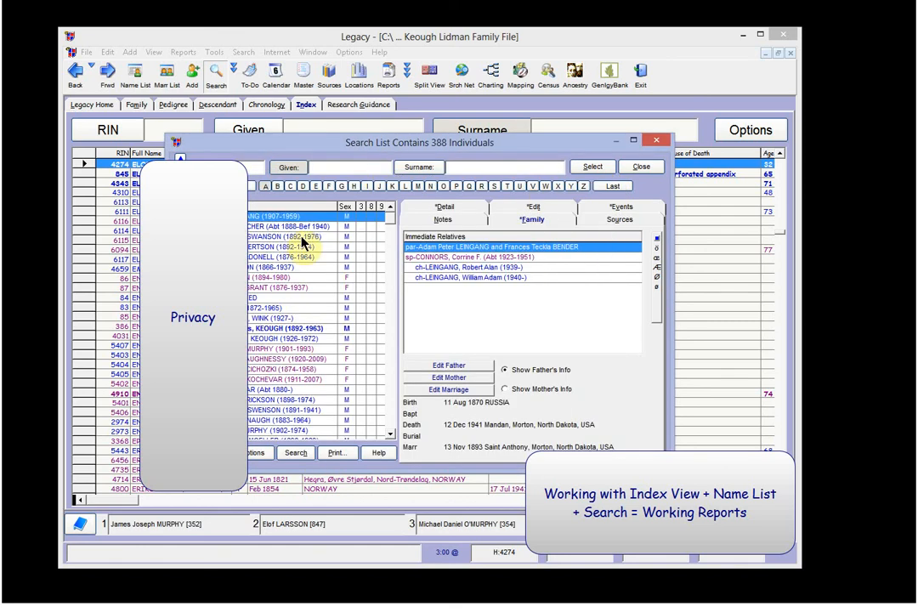
# Close the search list and display the Index View topic from the keyword index of the program's Help.
pyautogui.click(646, 166)
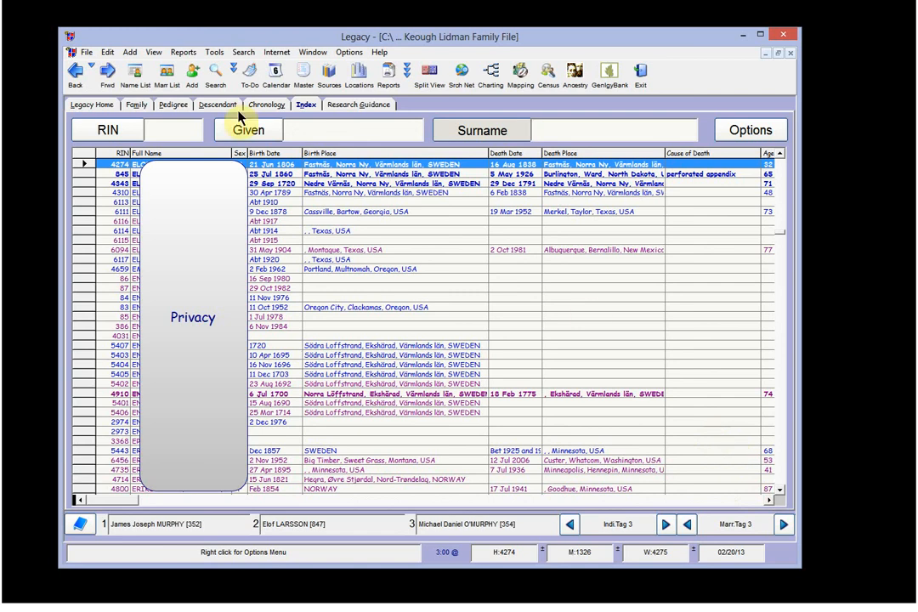
pyautogui.click(377, 52)
pyautogui.click(379, 69)
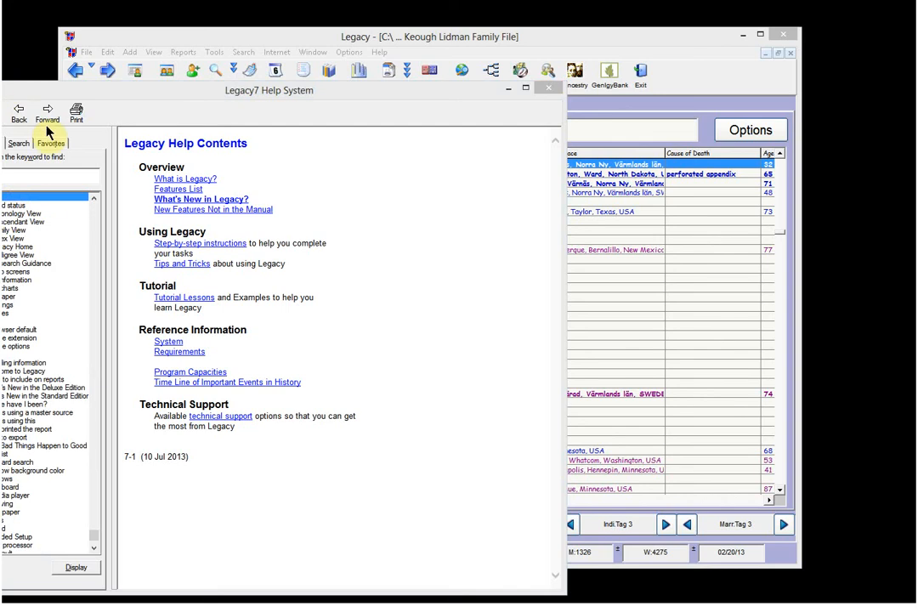
pyautogui.click(9, 238)
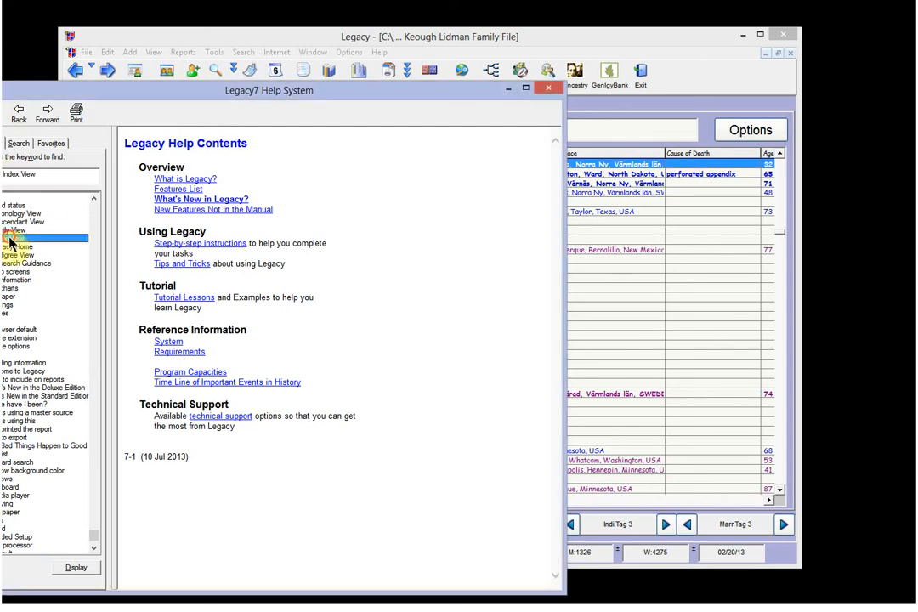
pyautogui.click(74, 566)
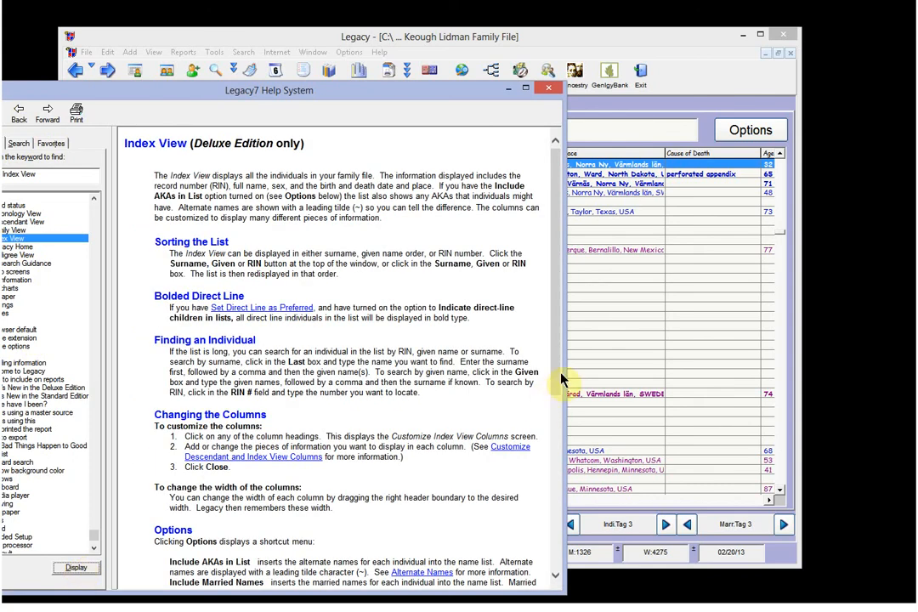
# Read the Index View help from Sorting the List through Printing the List, then close the help and switch to Family View.
pyautogui.moveTo(554, 379)
pyautogui.mouseDown()
pyautogui.moveTo(557, 389)
pyautogui.moveTo(557, 372)
pyautogui.mouseUp()
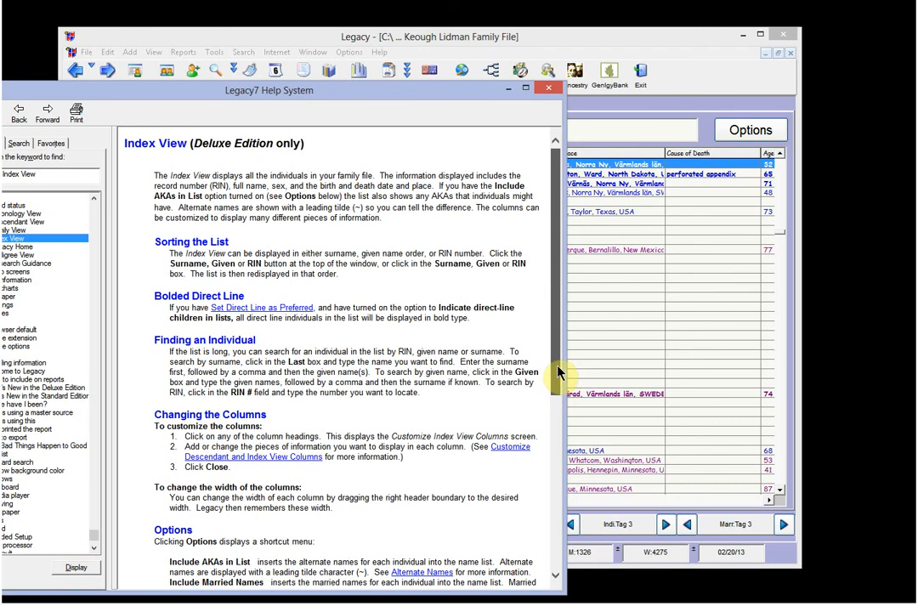
pyautogui.moveTo(565, 390); pyautogui.dragTo(561, 438)
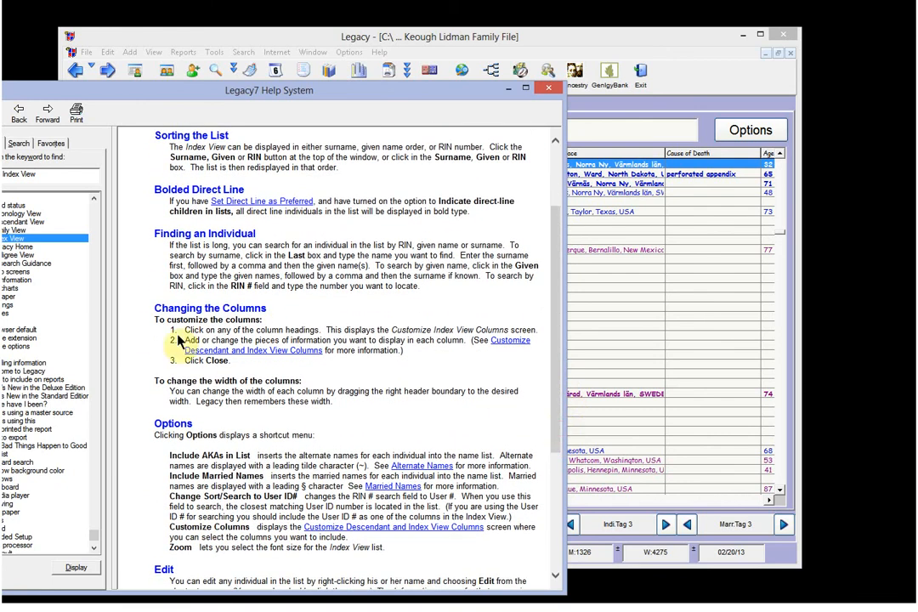
pyautogui.moveTo(562, 381); pyautogui.dragTo(571, 488)
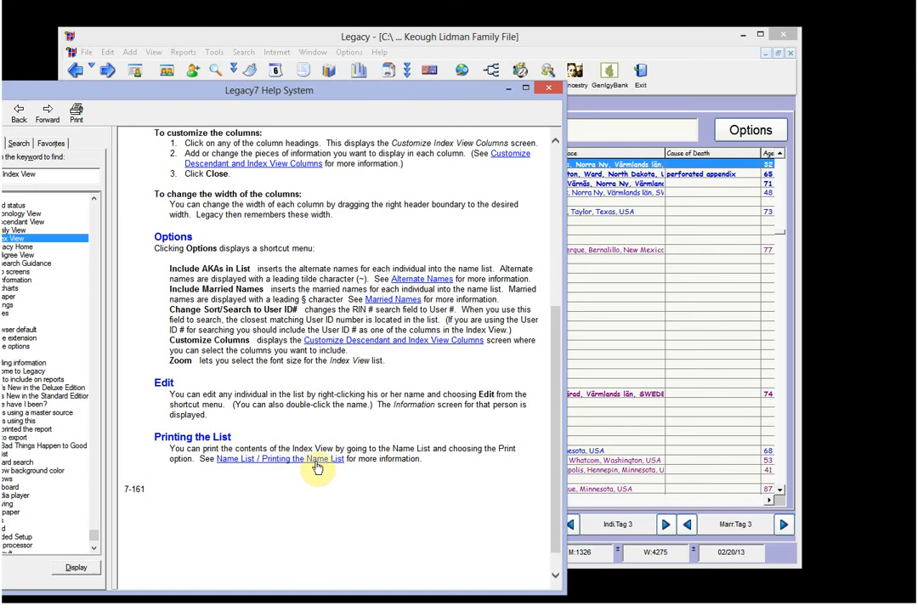
pyautogui.moveTo(351, 100); pyautogui.dragTo(512, 102)
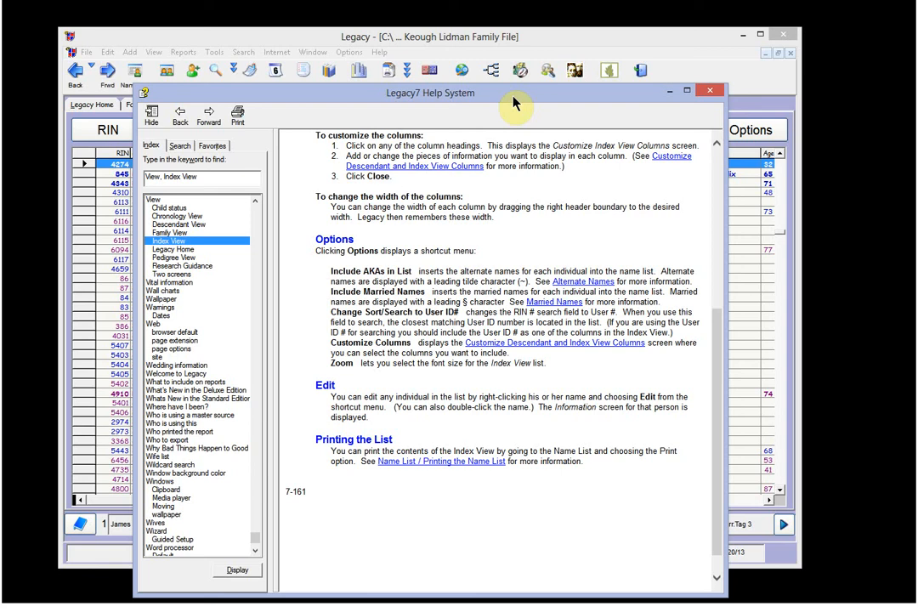
pyautogui.click(710, 90)
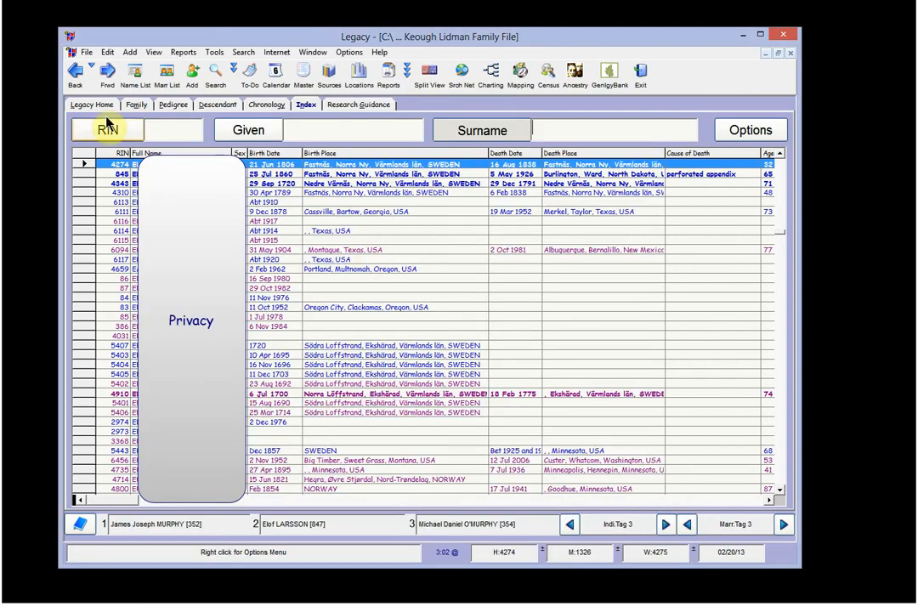
pyautogui.click(134, 105)
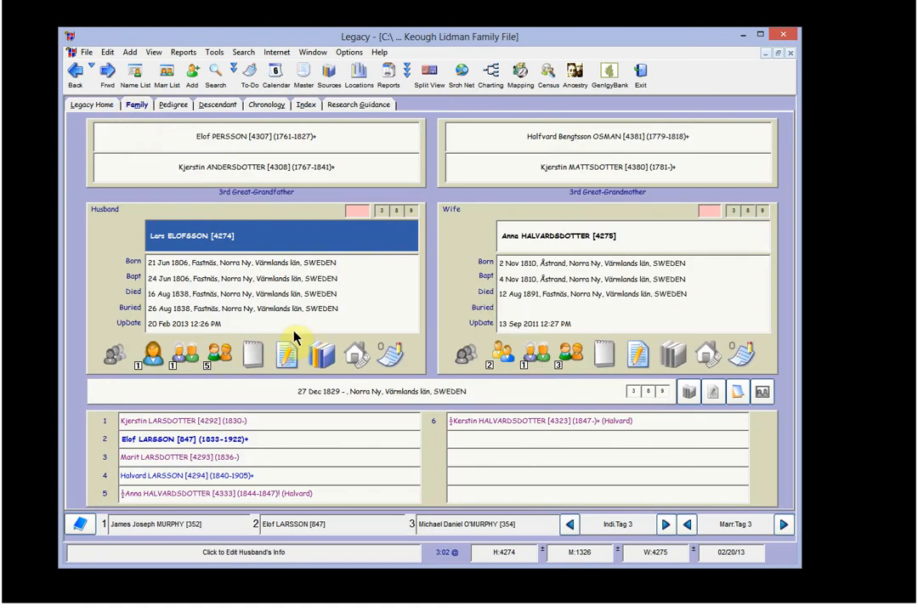